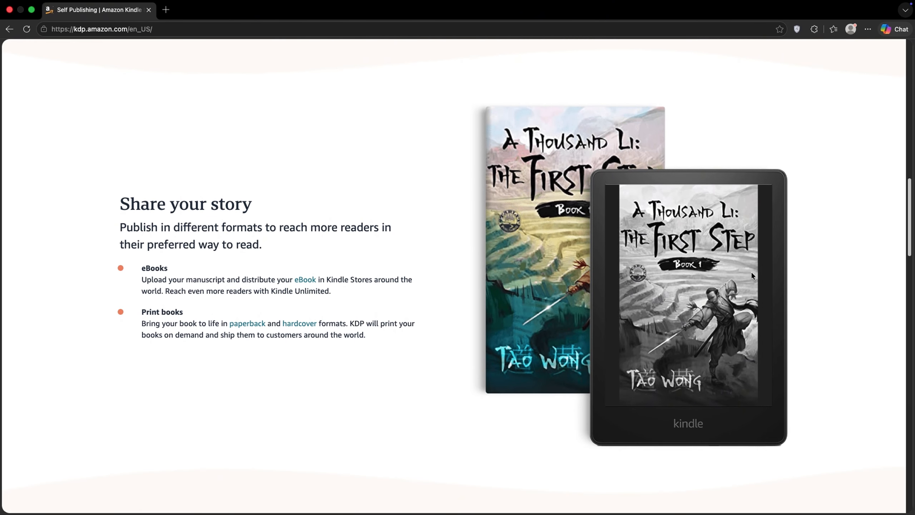
Look through the Kindle Direct Publishing landing page's sections on formats, royalties, book types and author stories
scroll(752, 276, down, 7)
scroll(751, 276, down, 2)
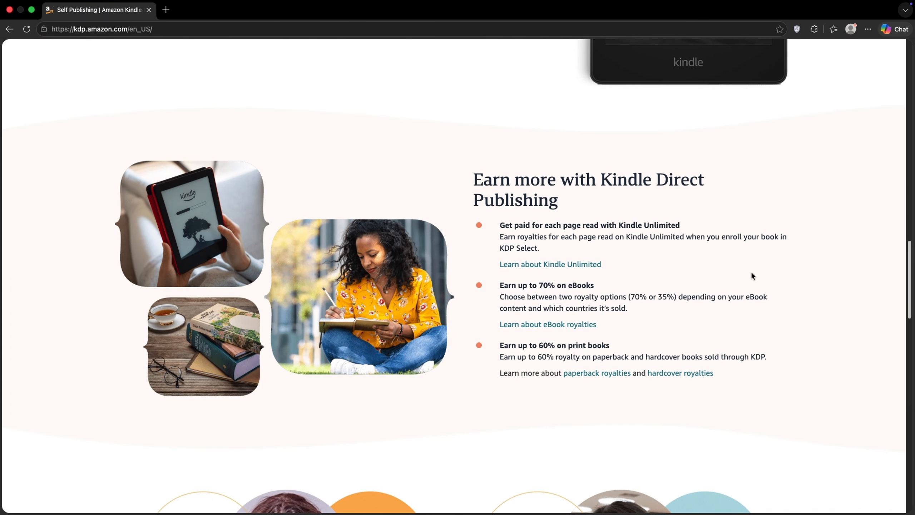
scroll(751, 276, down, 8)
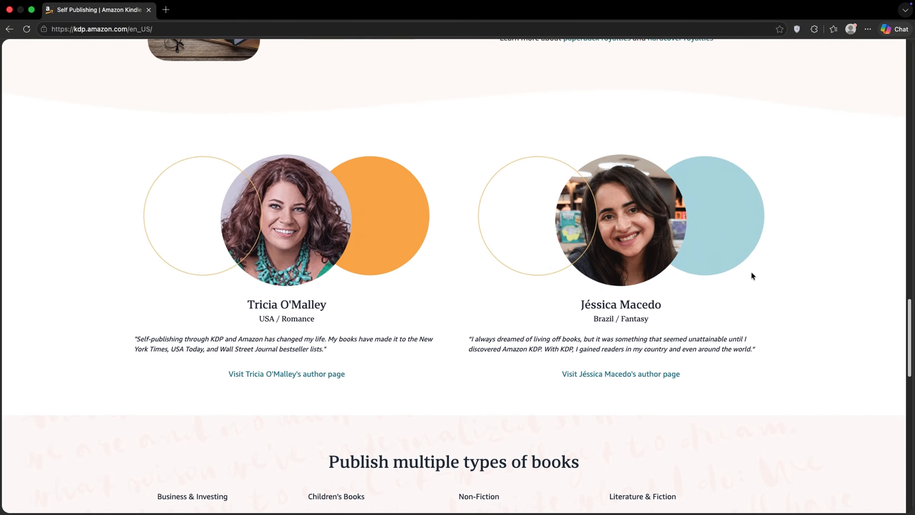
scroll(752, 276, down, 6)
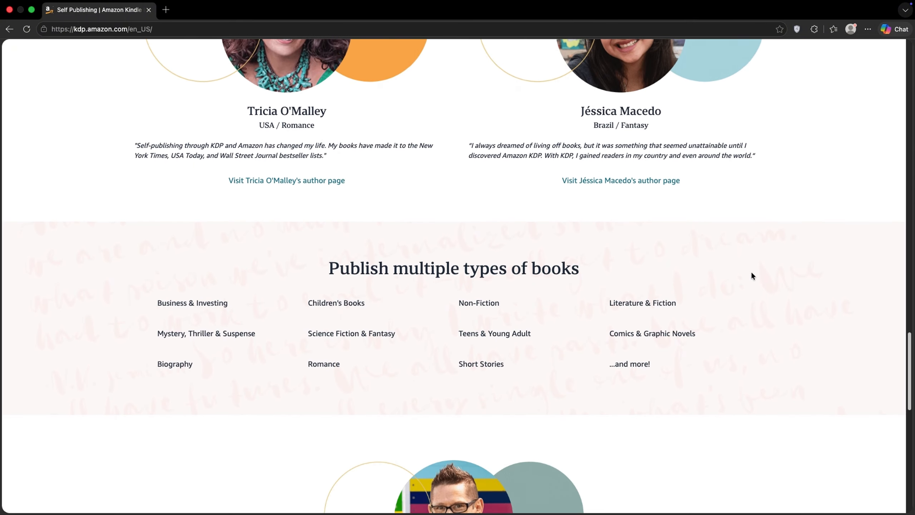
scroll(751, 276, down, 7)
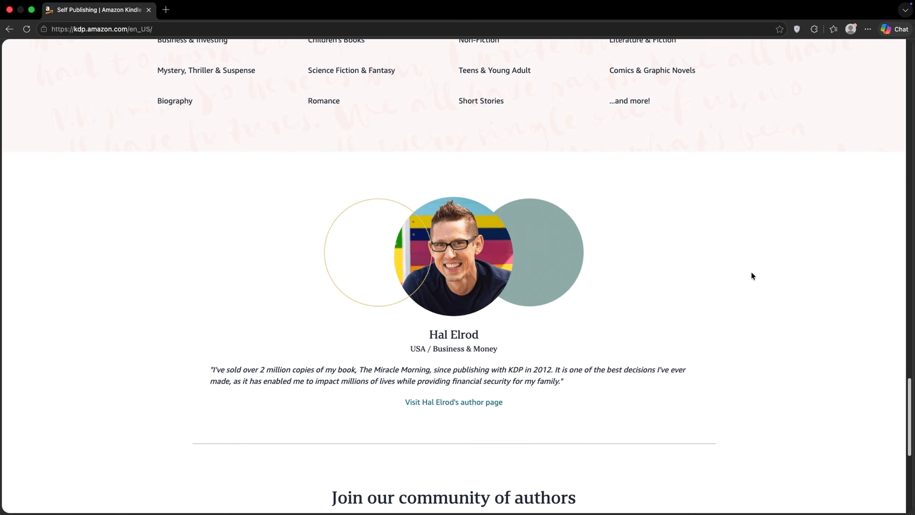
scroll(752, 276, down, 1)
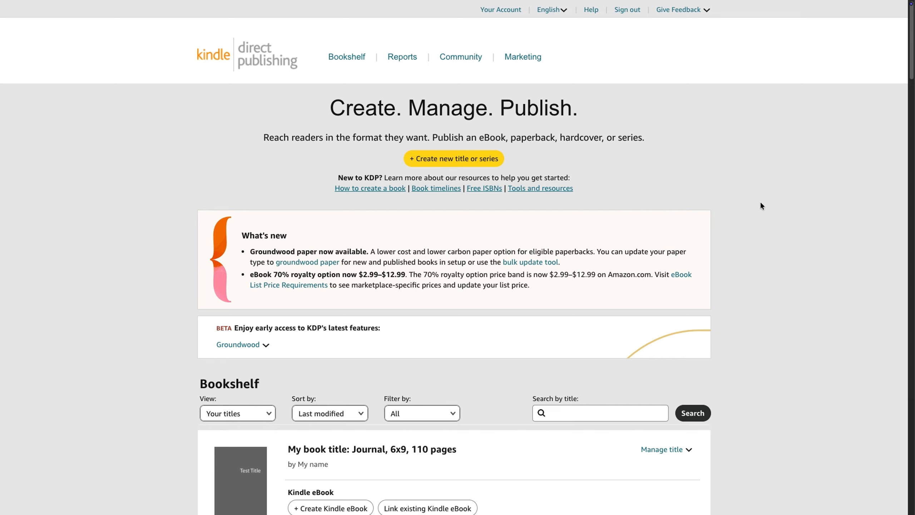
Start creating a new paperback and enter "My book title" as its book title
click(477, 165)
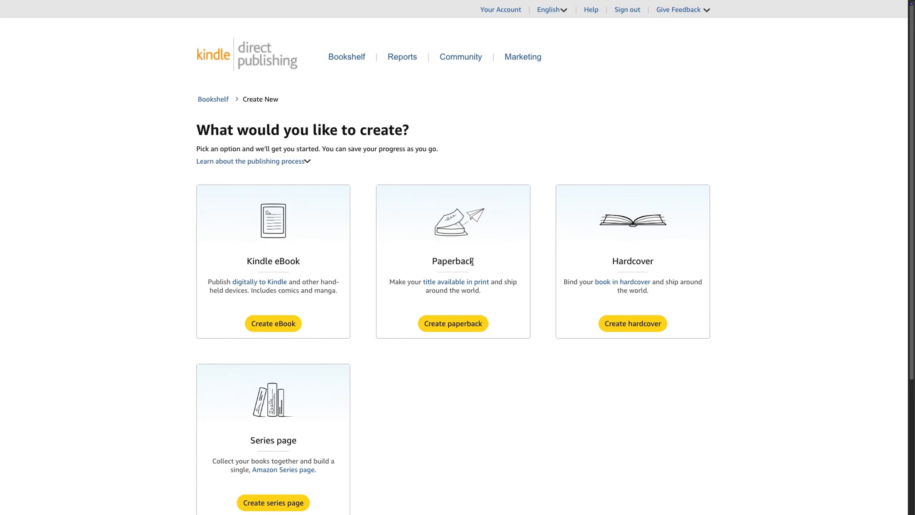
click(464, 326)
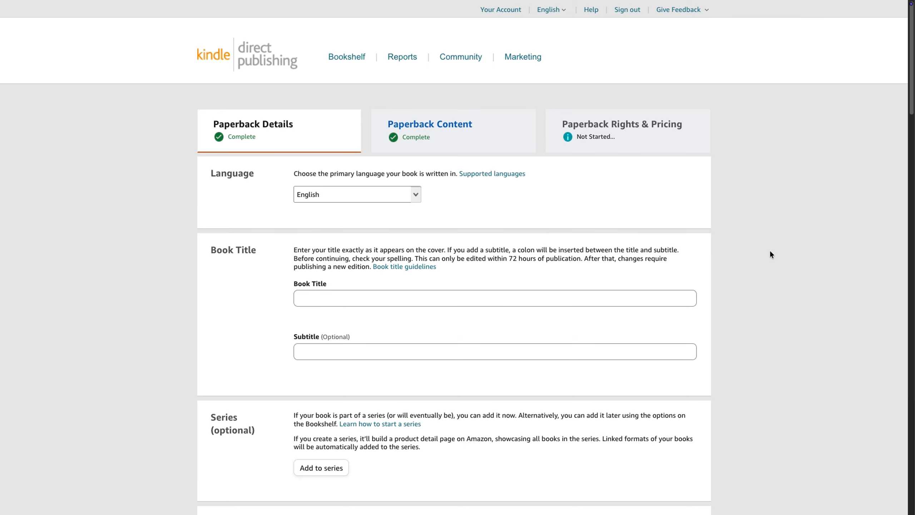
click(463, 300)
text(M)
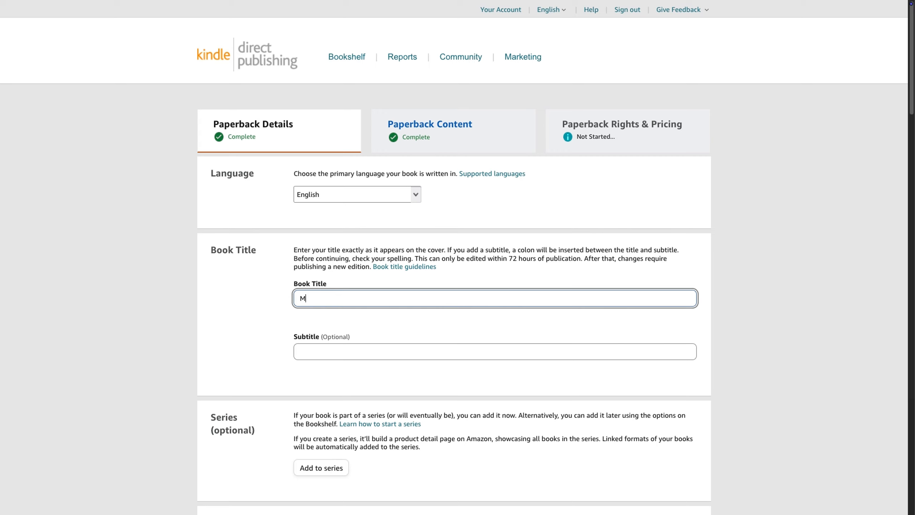
text(y book t)
text(t)
text(itle)
Enter "Journal, 6x9, 110 pages" as the book's subtitle
click(456, 356)
text(Journ)
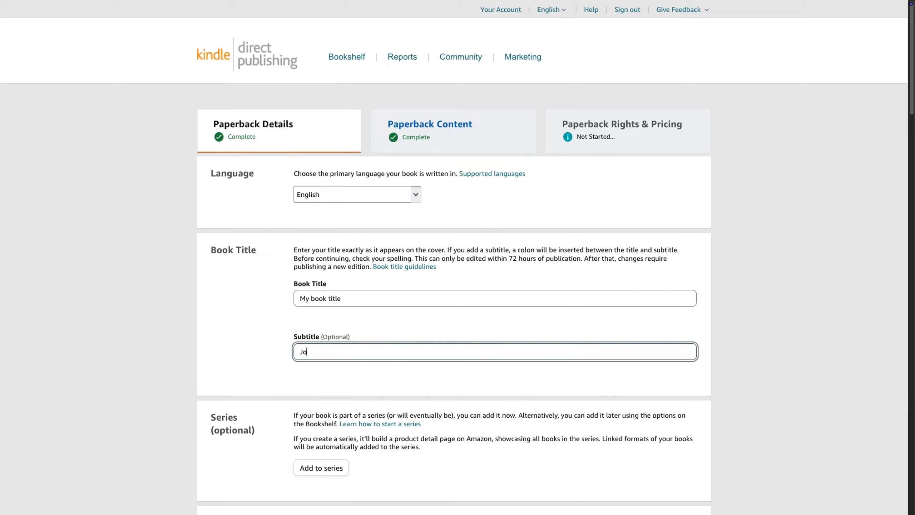
key(BackSpace)
text(nal, 6X9, 110 pages)
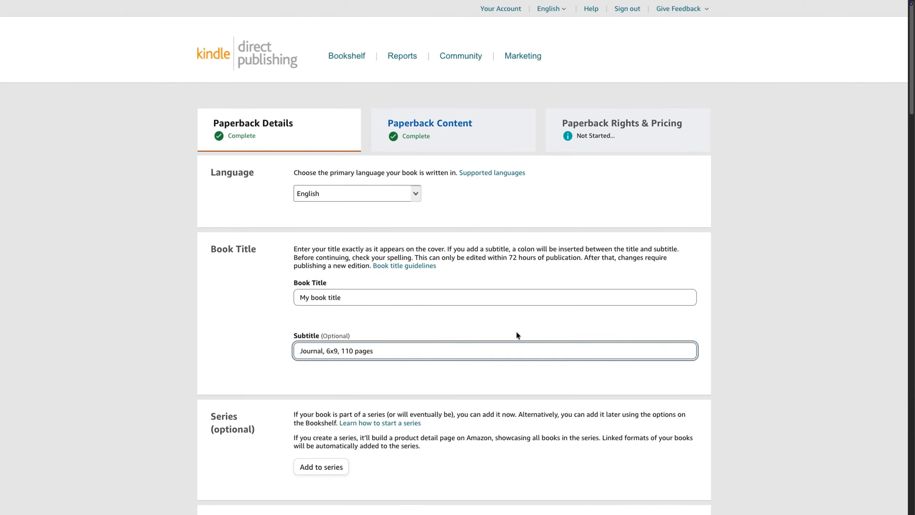
Enter the placeholder "My name" as the primary author's last name
scroll(517, 334, down, 2)
scroll(516, 335, down, 4)
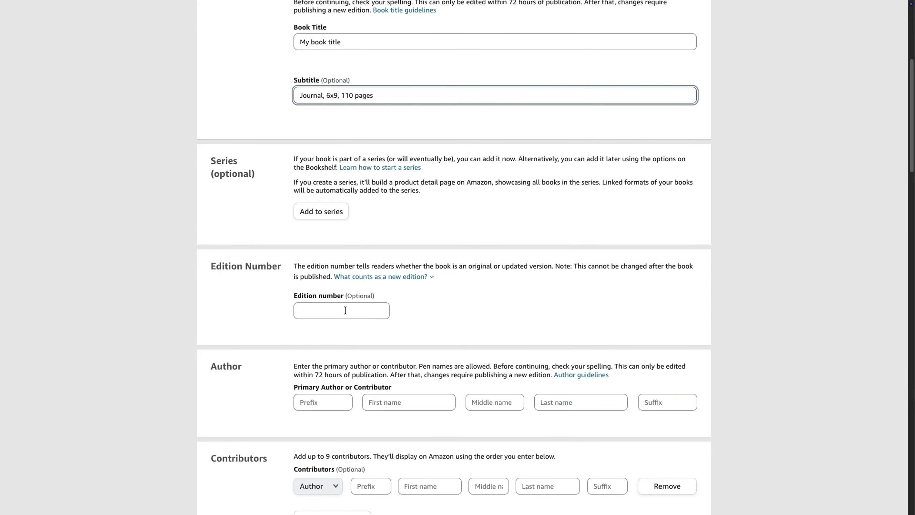
click(570, 402)
scroll(589, 389, down, 1)
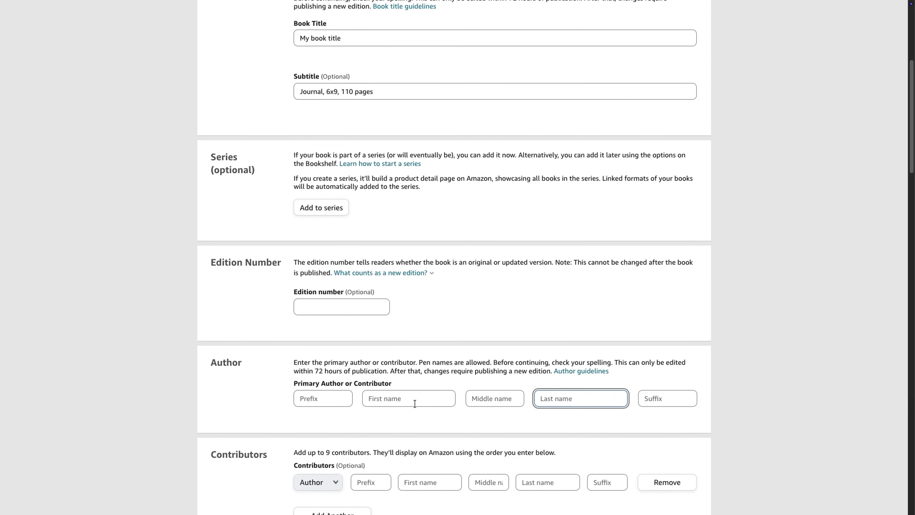
scroll(390, 384, down, 2)
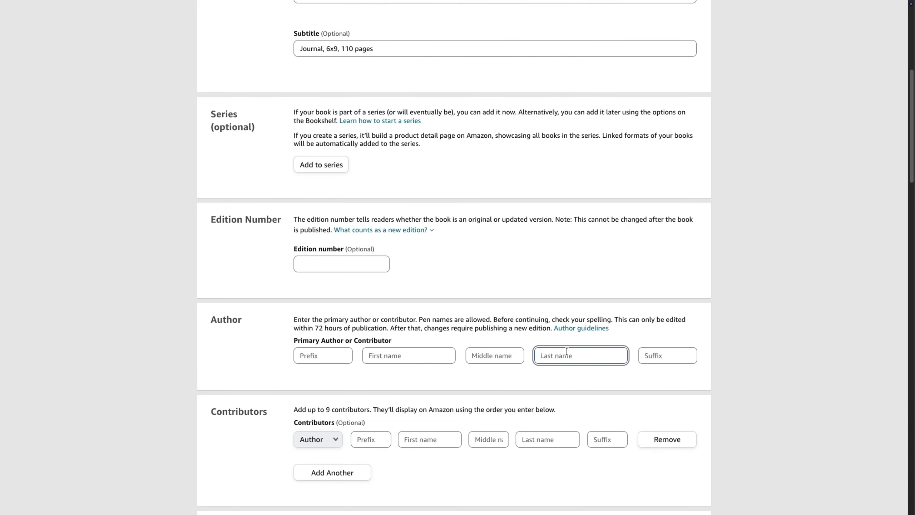
text(My name)
scroll(729, 289, down, 1)
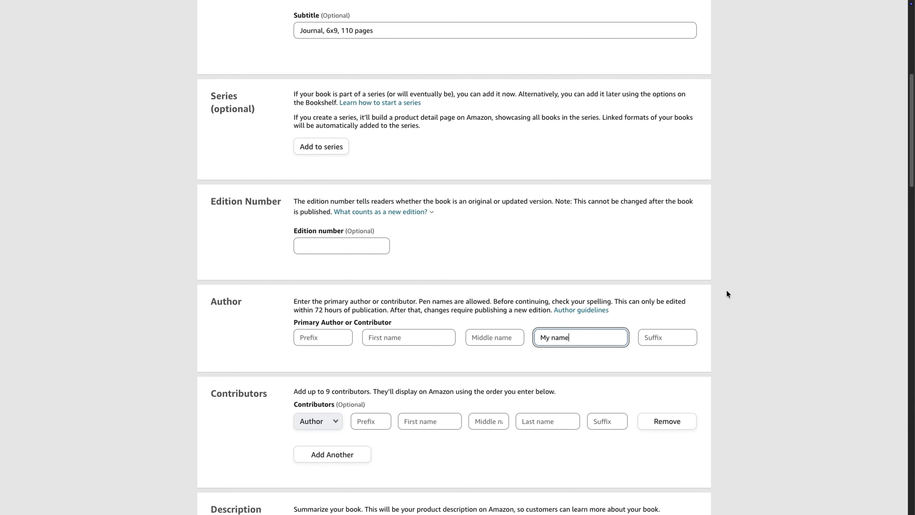
click(727, 302)
Write "Description will be here" as the book's description
scroll(725, 303, down, 4)
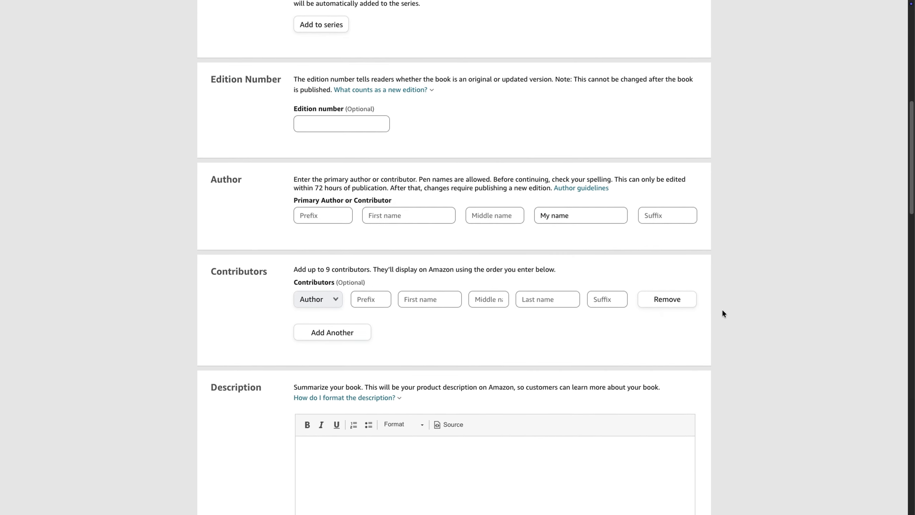
scroll(723, 309, down, 3)
scroll(722, 309, down, 5)
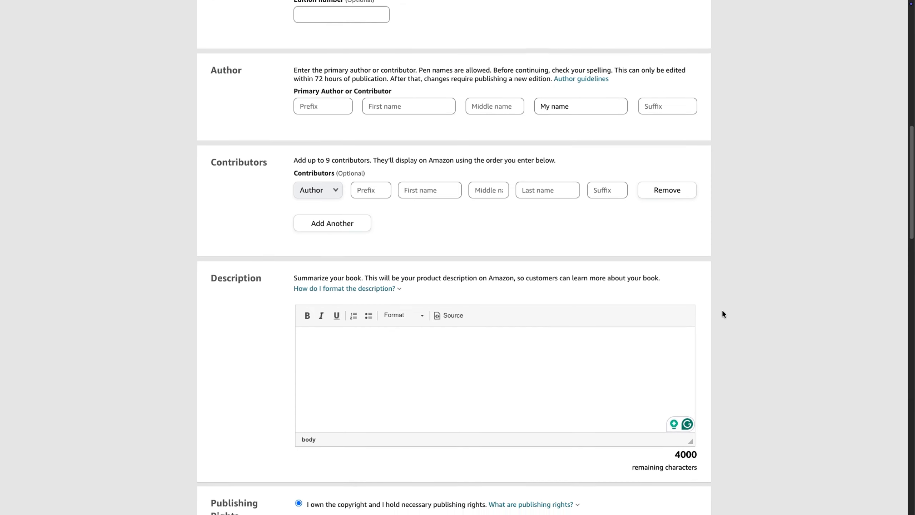
click(571, 285)
text(Des)
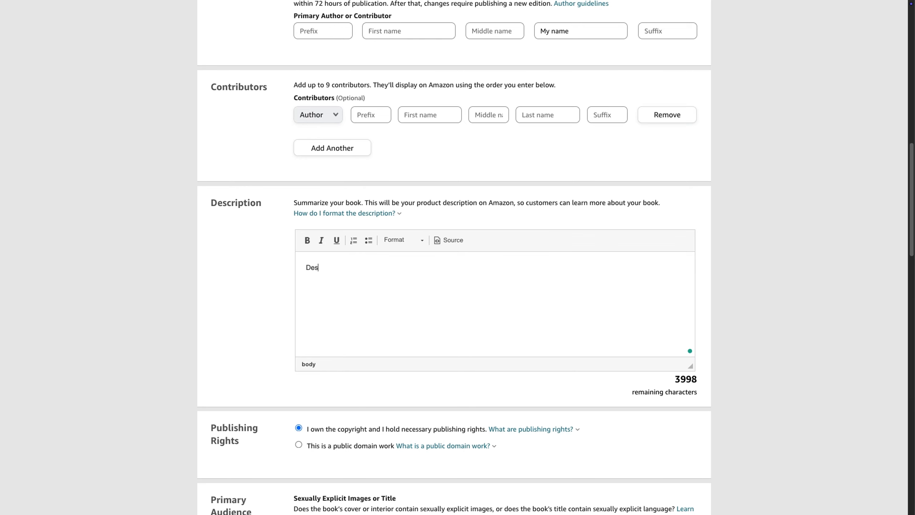
text(cription)
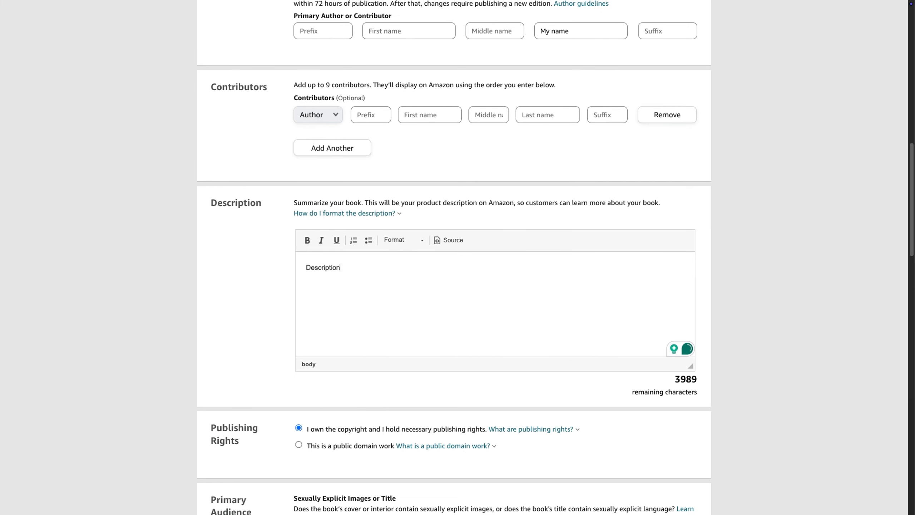
text( ill be here)
click(342, 267)
text(w)
key(End)
Review the publishing rights explanation, the primary audience settings and the available primary marketplaces
scroll(741, 248, down, 1)
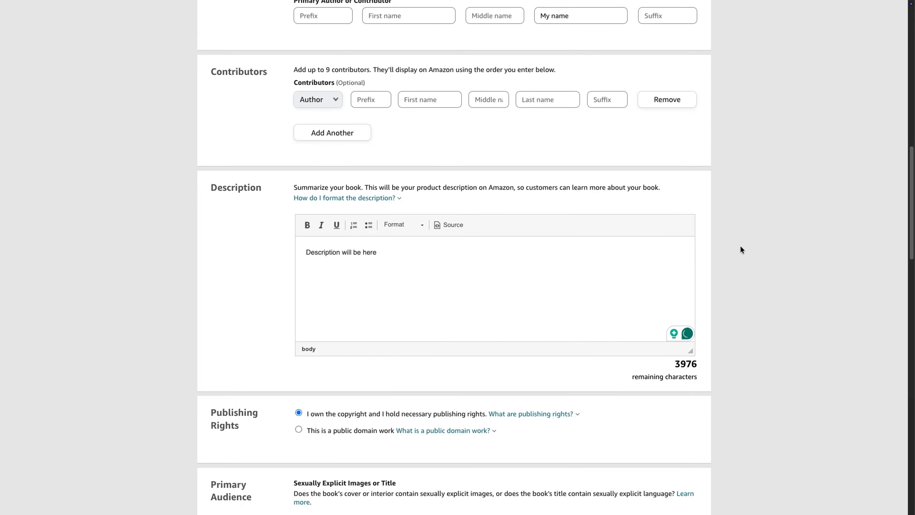
scroll(741, 248, down, 2)
scroll(741, 249, down, 2)
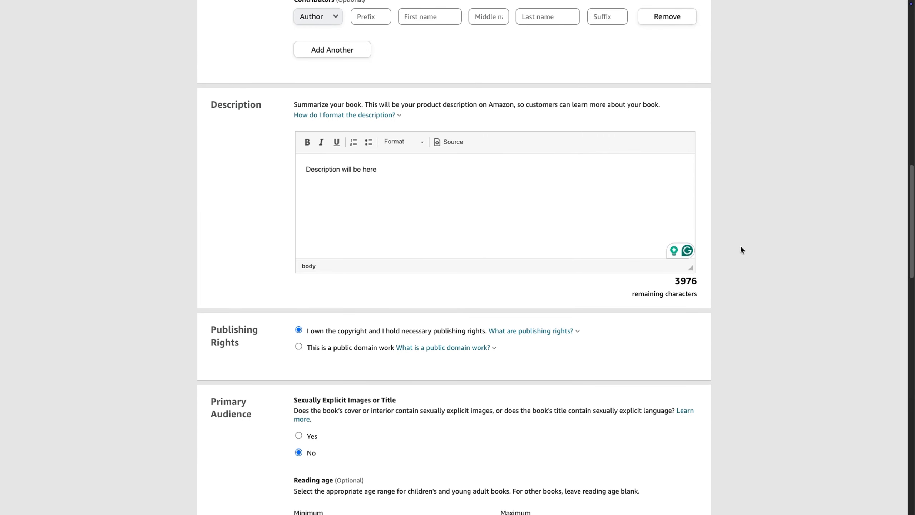
scroll(741, 249, down, 4)
scroll(741, 249, down, 1)
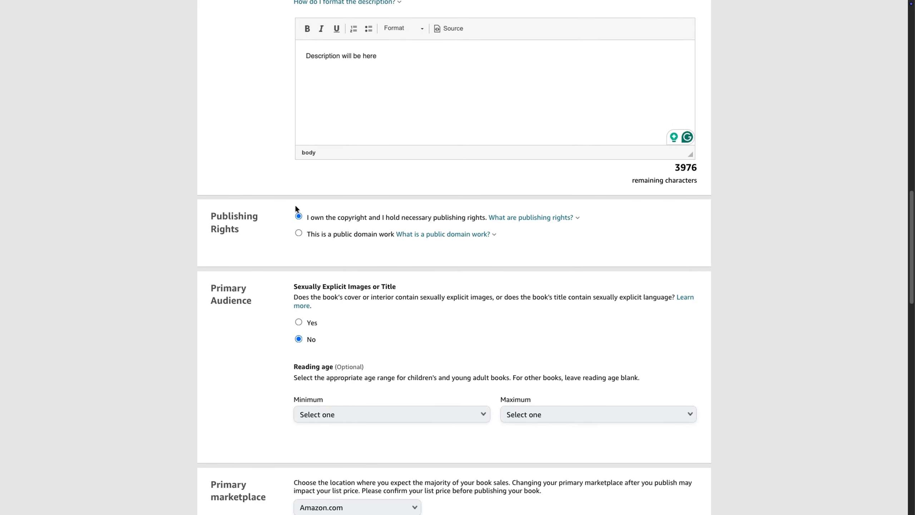
click(530, 217)
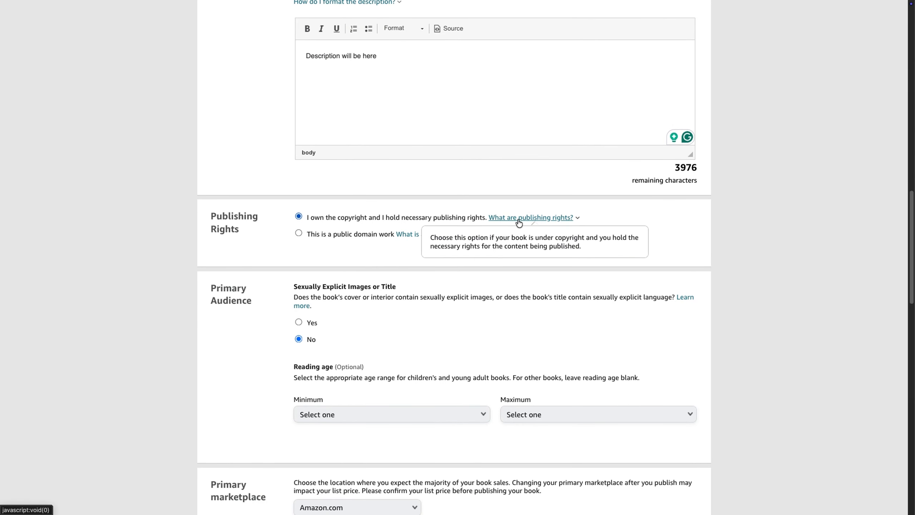
scroll(558, 267, down, 1)
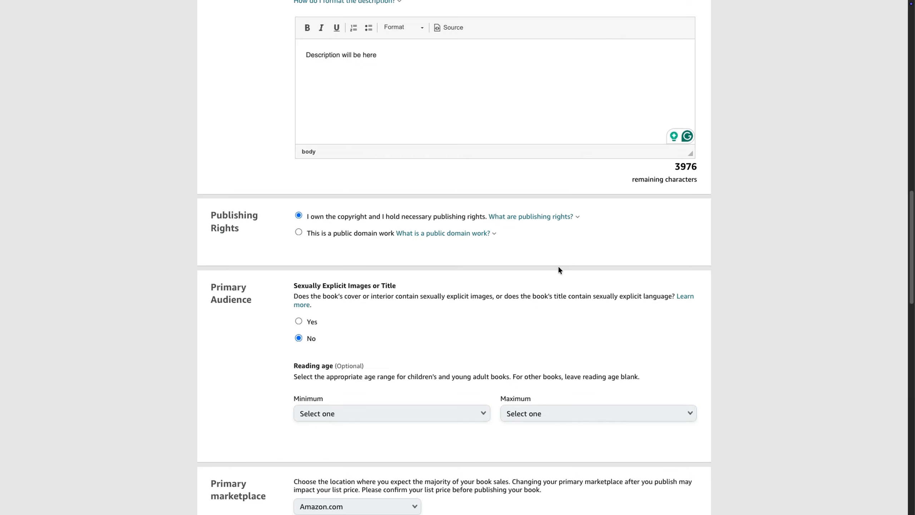
scroll(559, 267, down, 2)
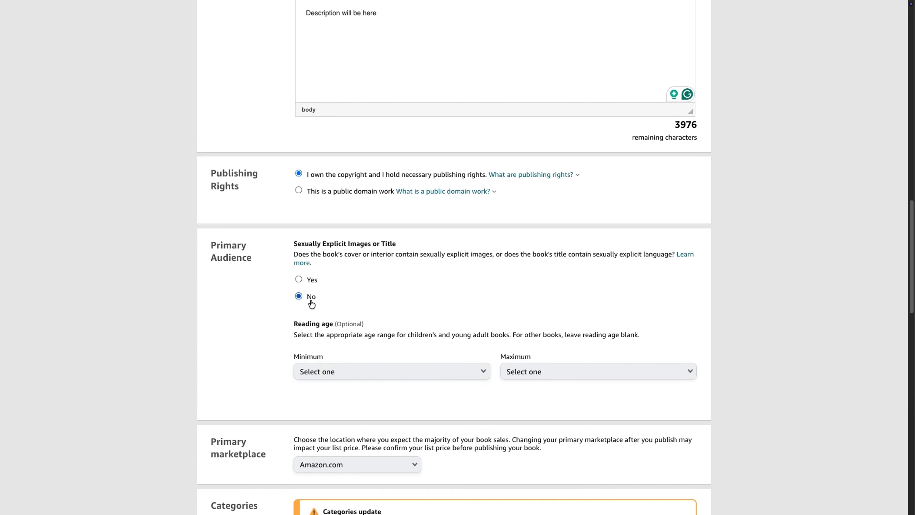
scroll(421, 266, down, 4)
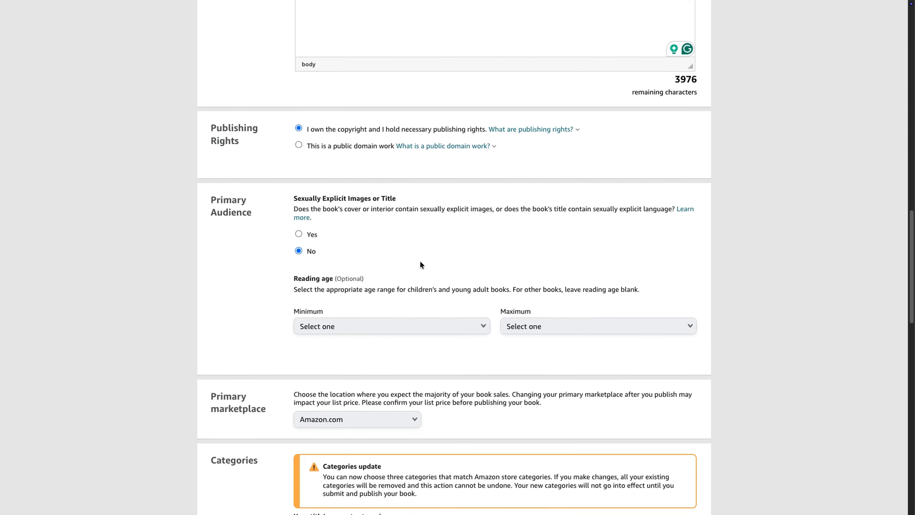
scroll(421, 262, down, 3)
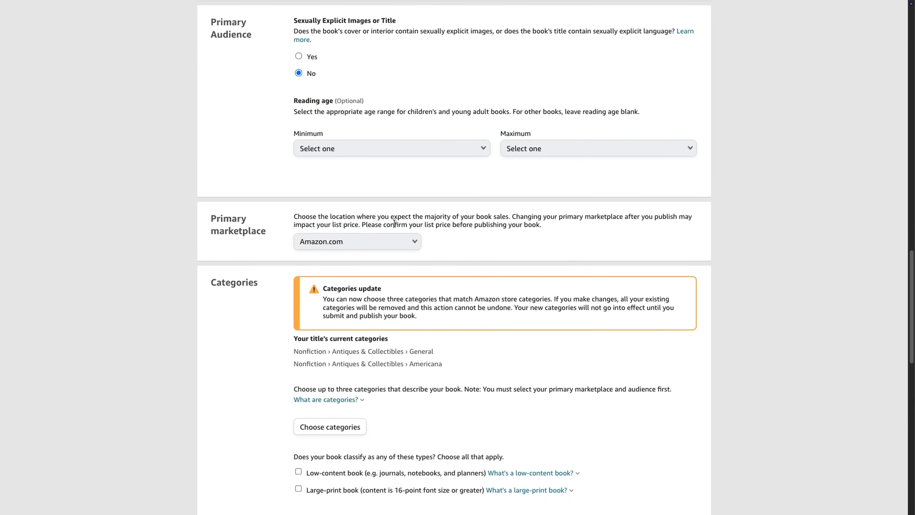
click(409, 242)
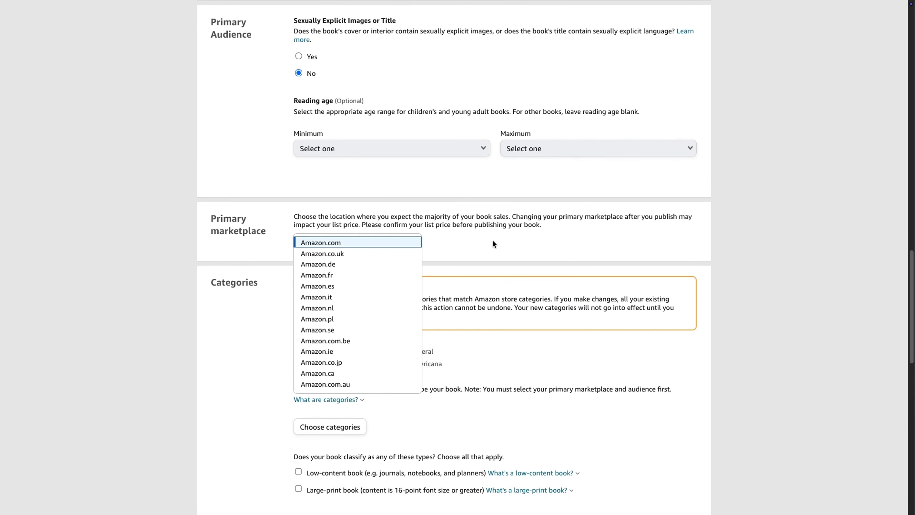
click(492, 240)
Mark the book as low-content and replace its existing categories with Arts & Photography › Graphic Design › Animation
scroll(495, 243, down, 3)
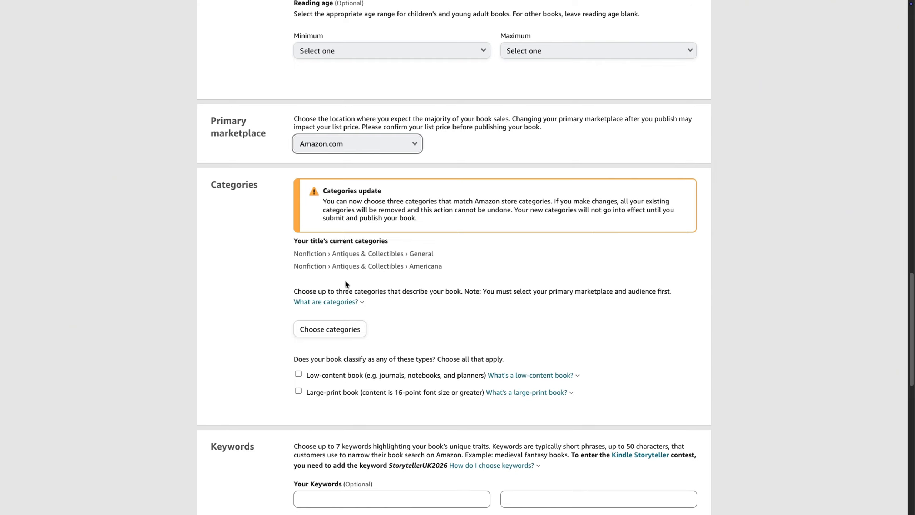
click(298, 373)
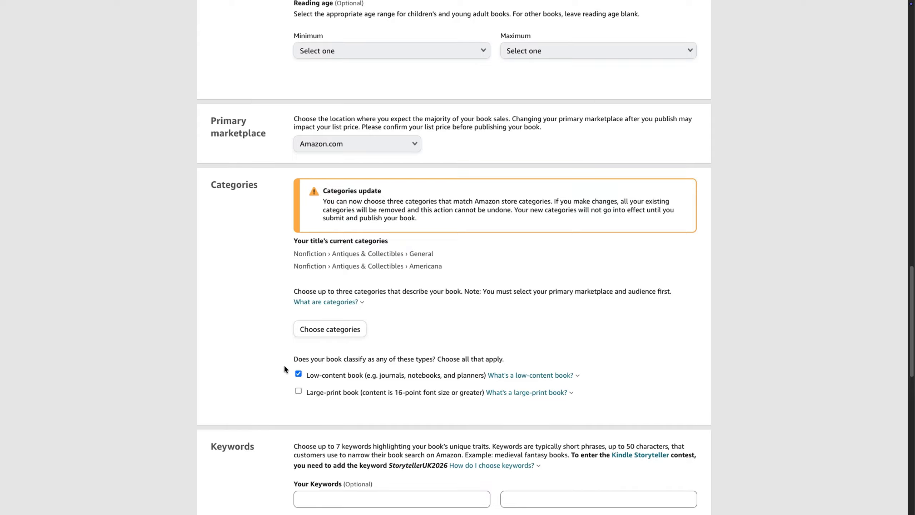
click(343, 333)
click(337, 251)
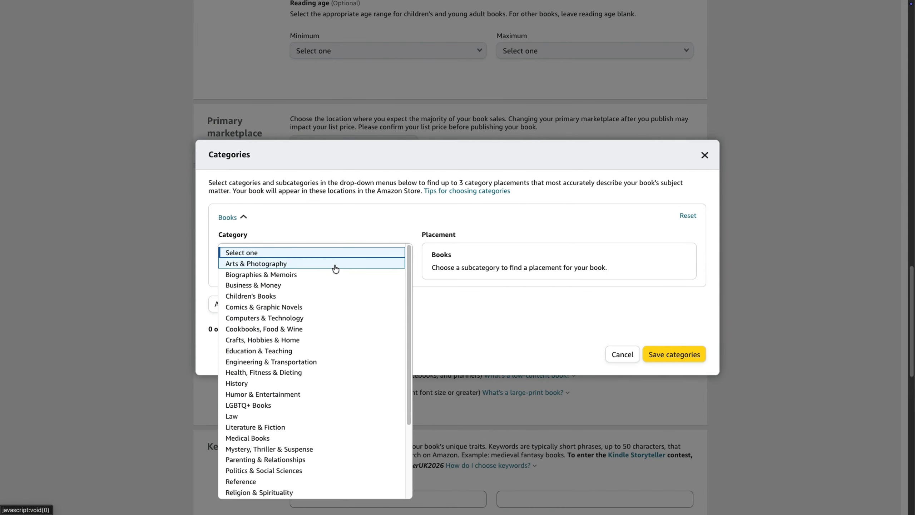
scroll(317, 309, up, 1)
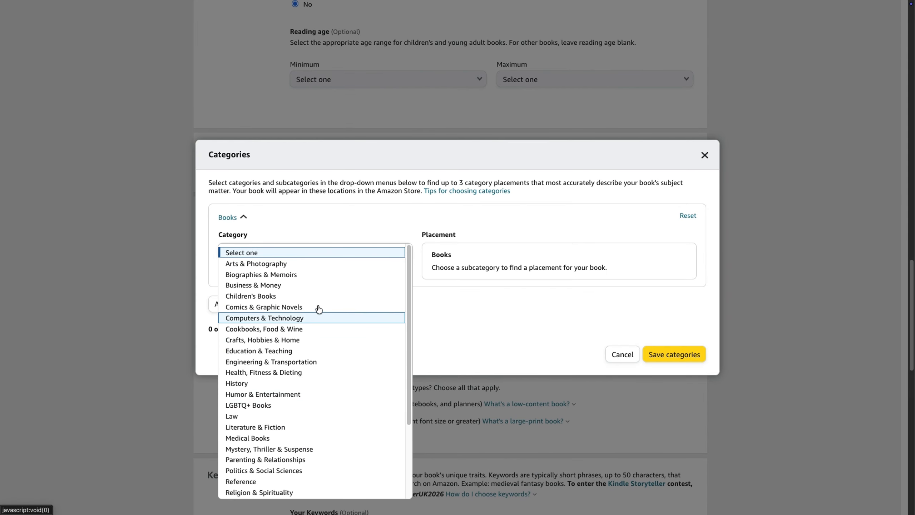
click(323, 266)
click(373, 287)
click(249, 351)
click(437, 271)
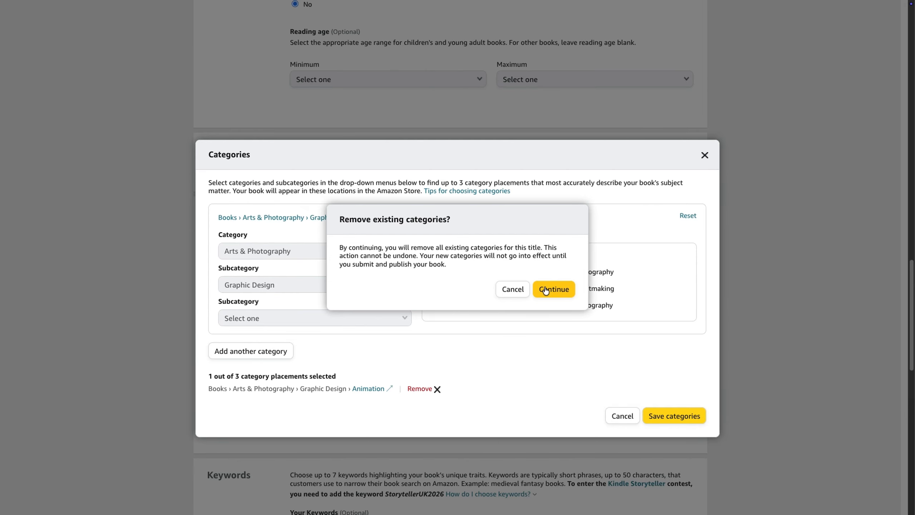
click(546, 290)
Enter "some keywords" as the book's first keyword entry
scroll(453, 273, down, 5)
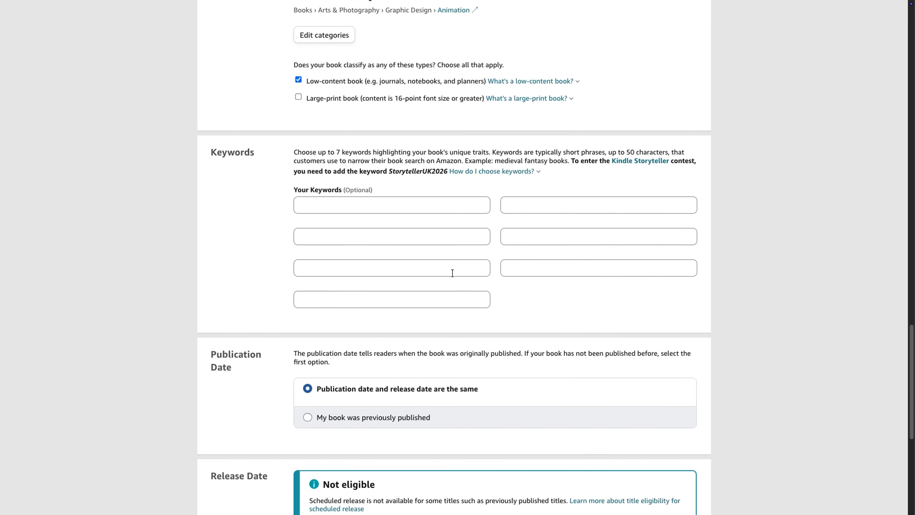
click(407, 205)
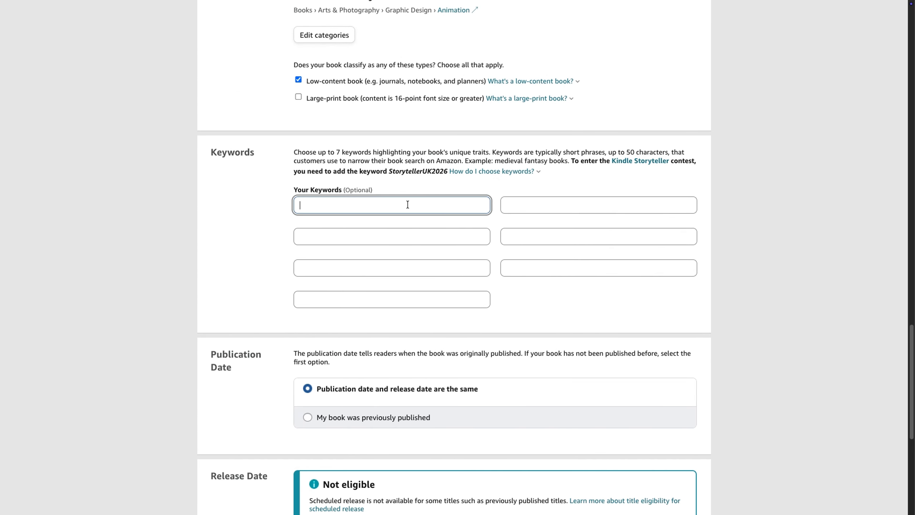
text(some keywords)
scroll(409, 212, down, 1)
click(404, 220)
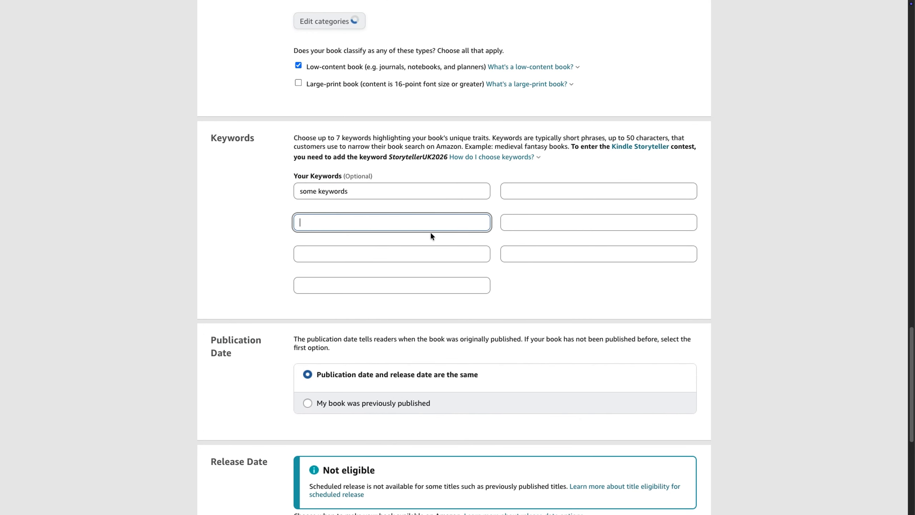
Save the paperback details, keeping the publication and release date options as they are, and continue to the Content stage
scroll(490, 234, down, 1)
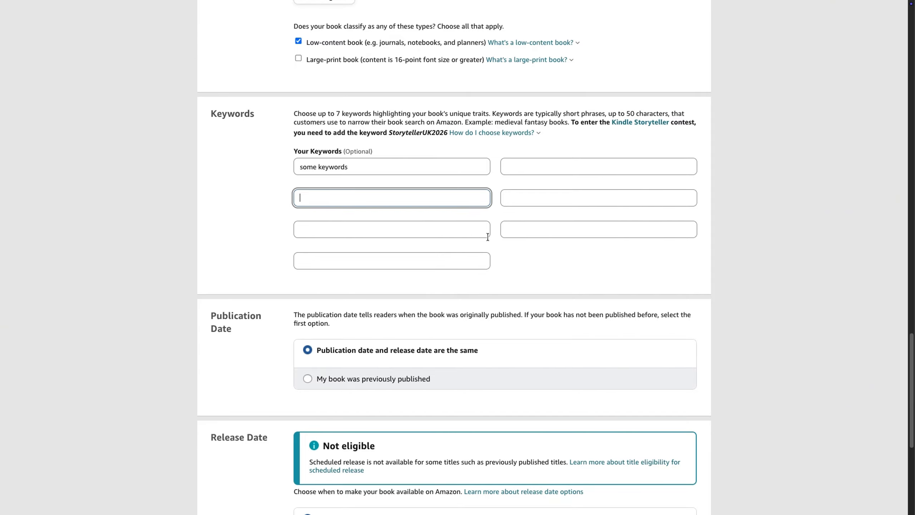
scroll(488, 237, down, 2)
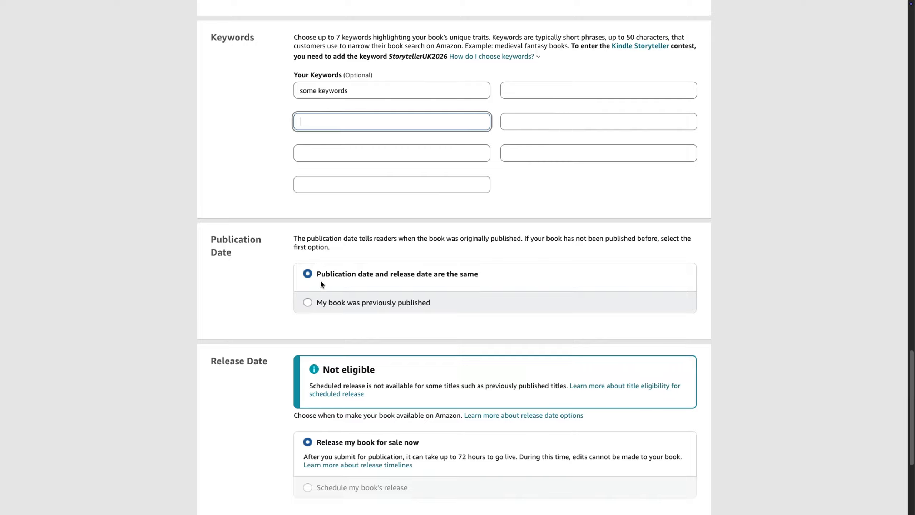
scroll(356, 265, down, 2)
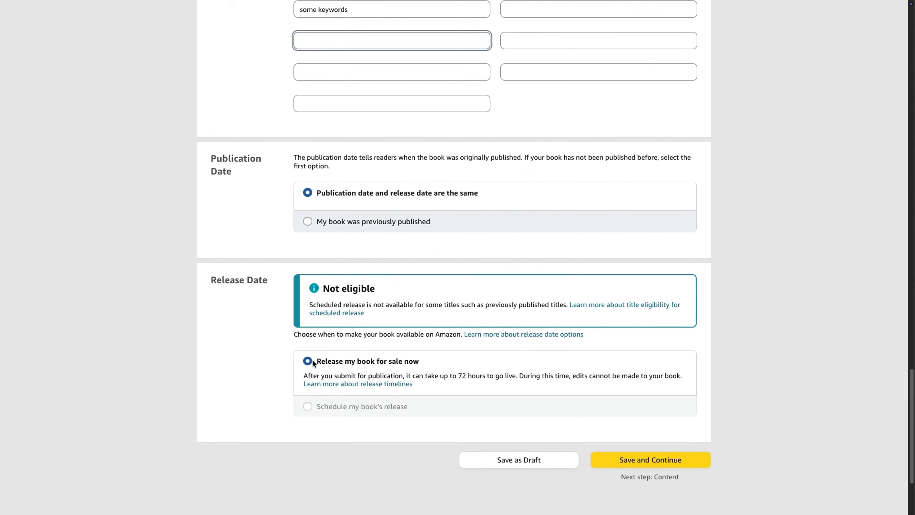
click(644, 460)
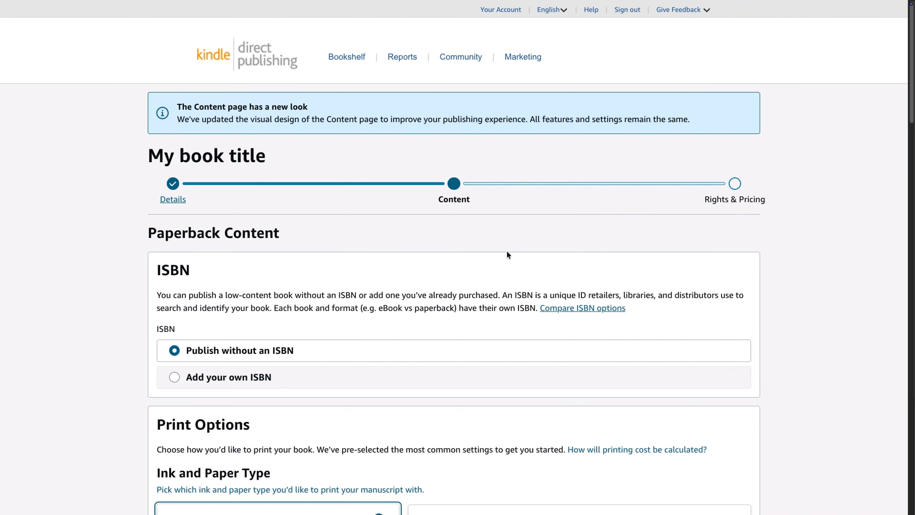
Look at the fields required for adding your own ISBN and return to publishing without an ISBN
click(244, 377)
click(247, 368)
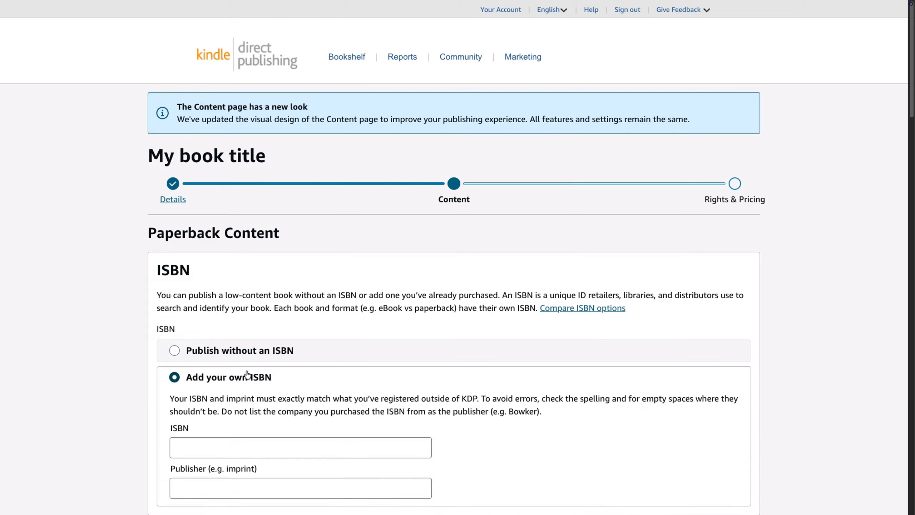
scroll(283, 327, down, 2)
scroll(289, 310, down, 1)
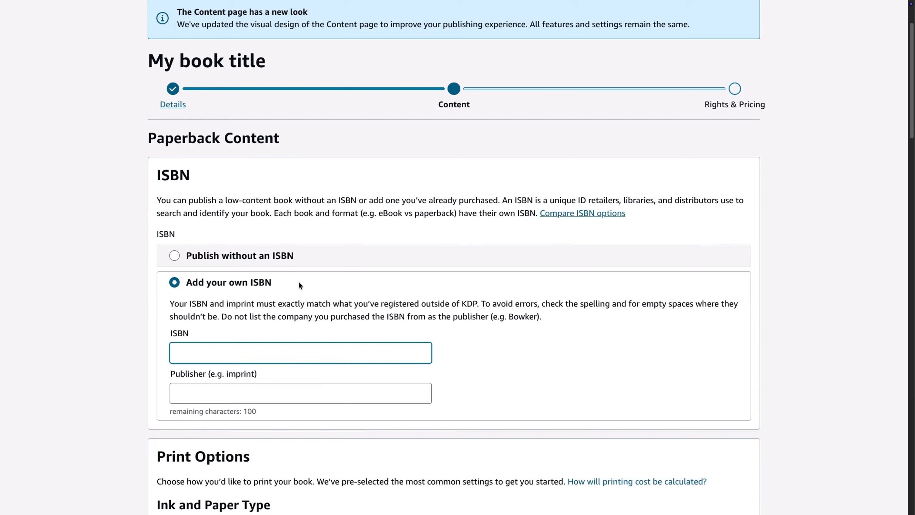
click(309, 256)
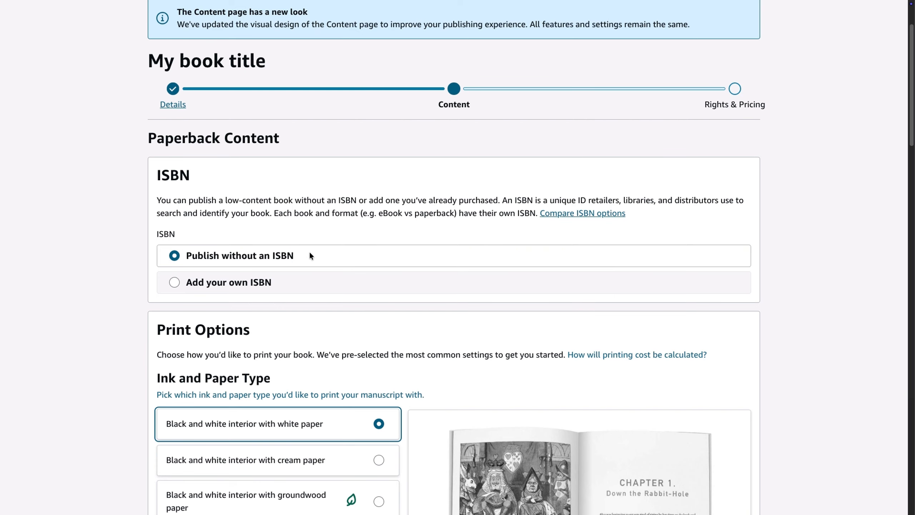
Compare the cream, groundwood, standard color and premium color interiors, and return to black and white interior with white paper
scroll(340, 225, down, 4)
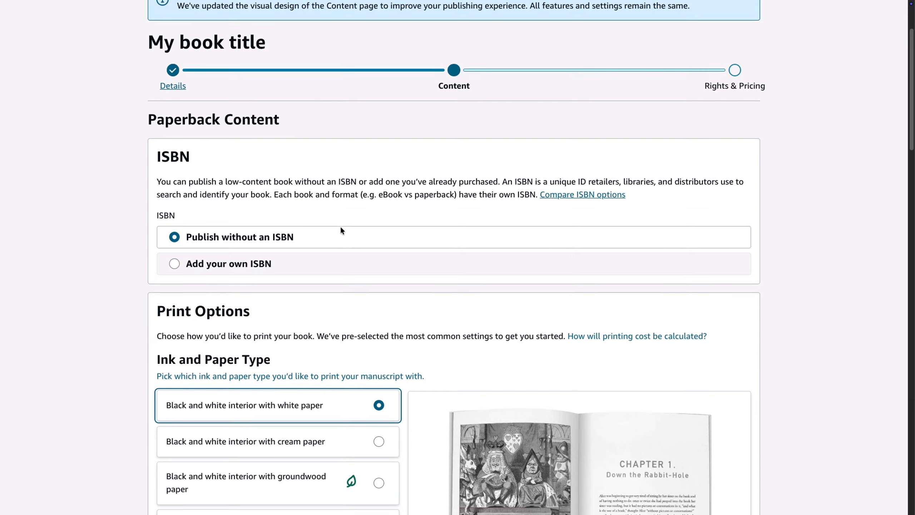
scroll(340, 229, down, 1)
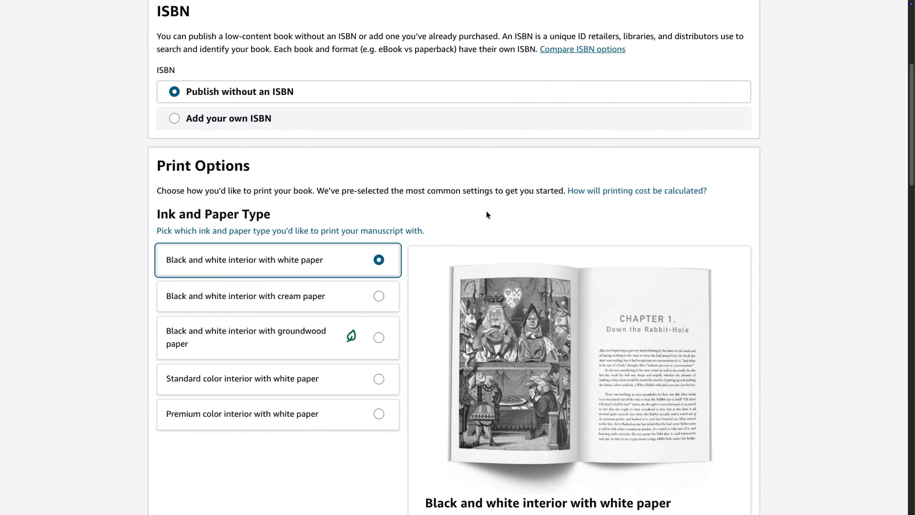
scroll(494, 209, down, 3)
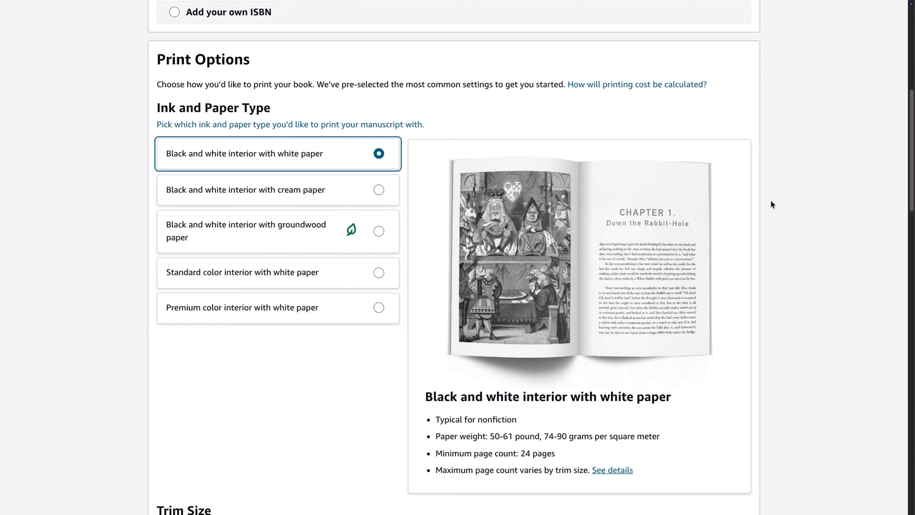
click(350, 187)
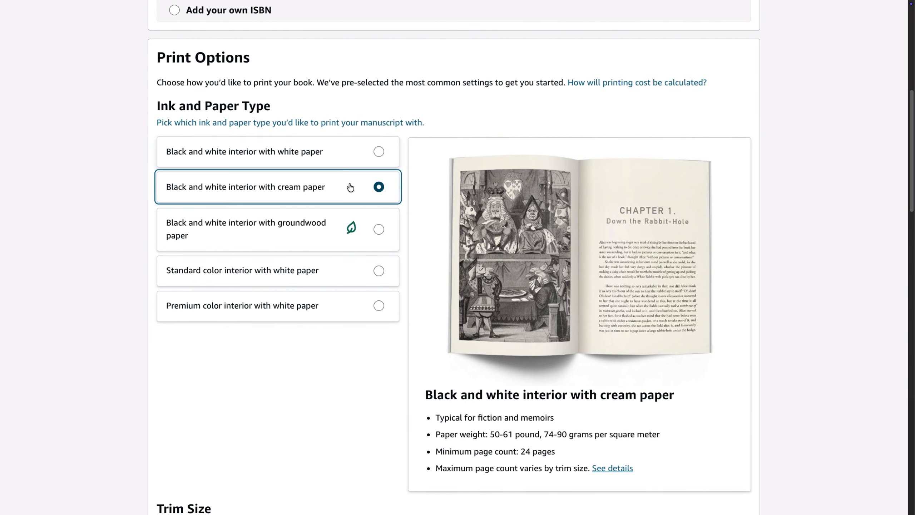
click(335, 224)
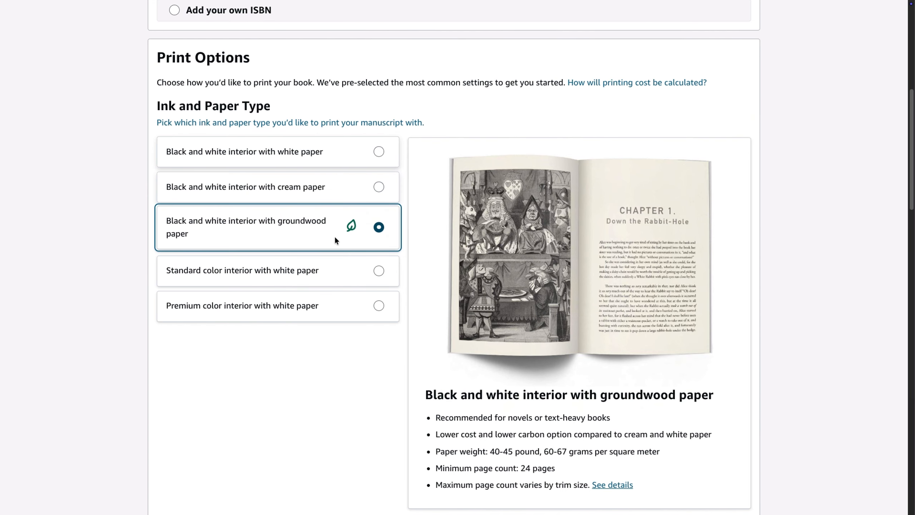
click(336, 269)
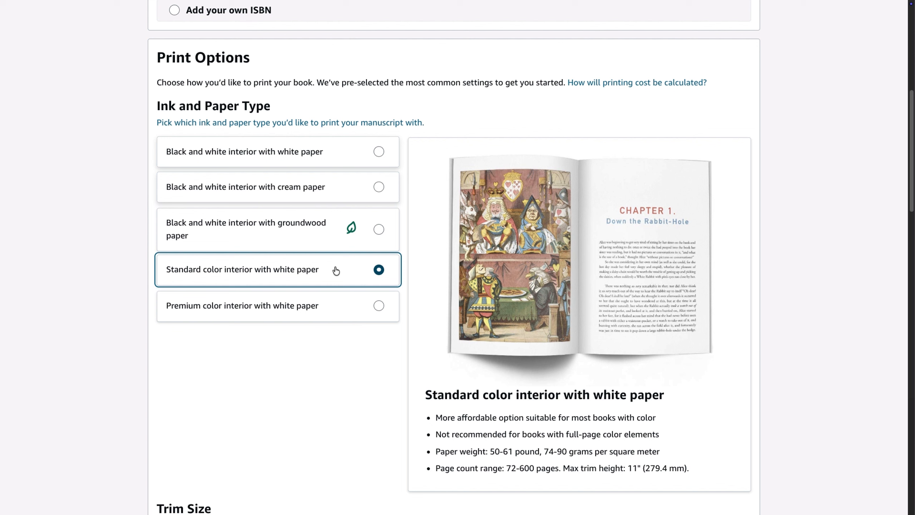
click(332, 307)
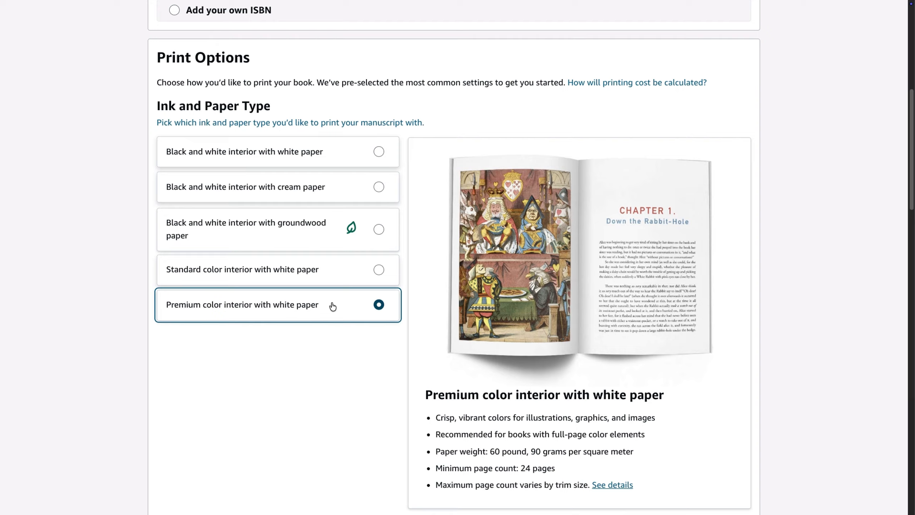
scroll(796, 192, down, 1)
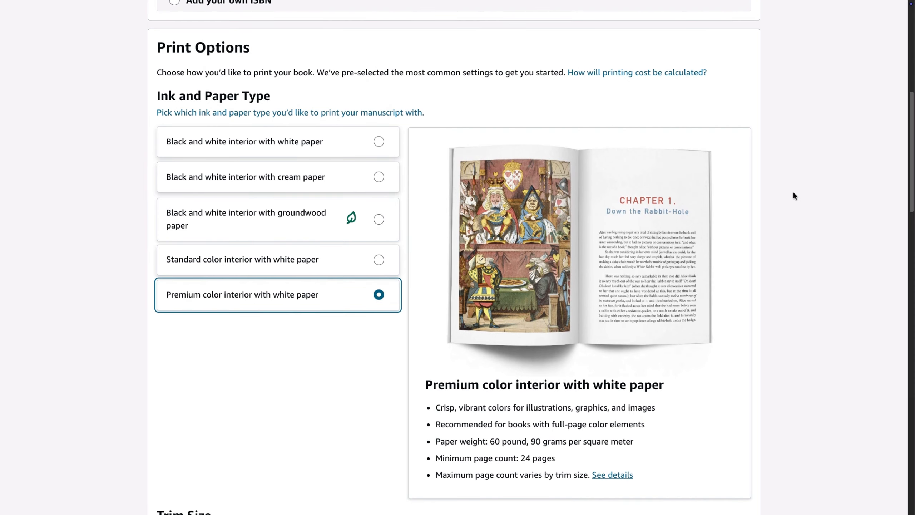
scroll(795, 195, down, 1)
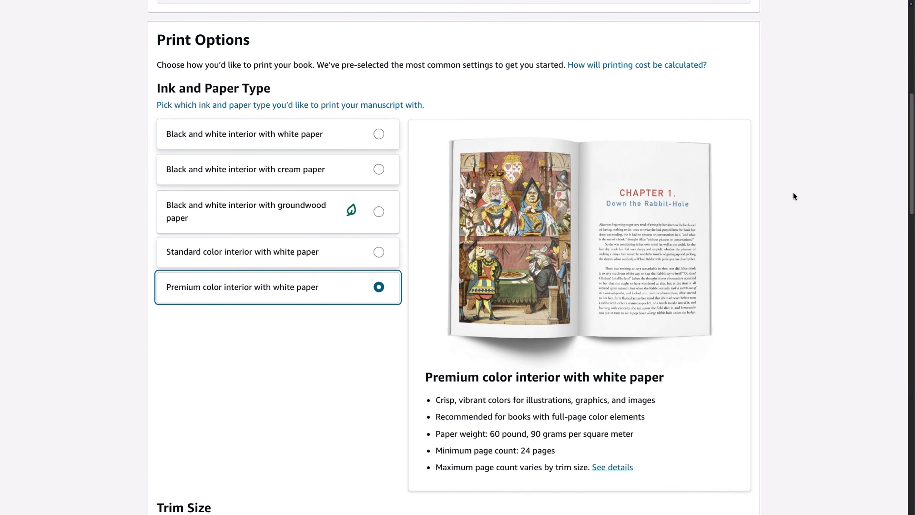
click(298, 138)
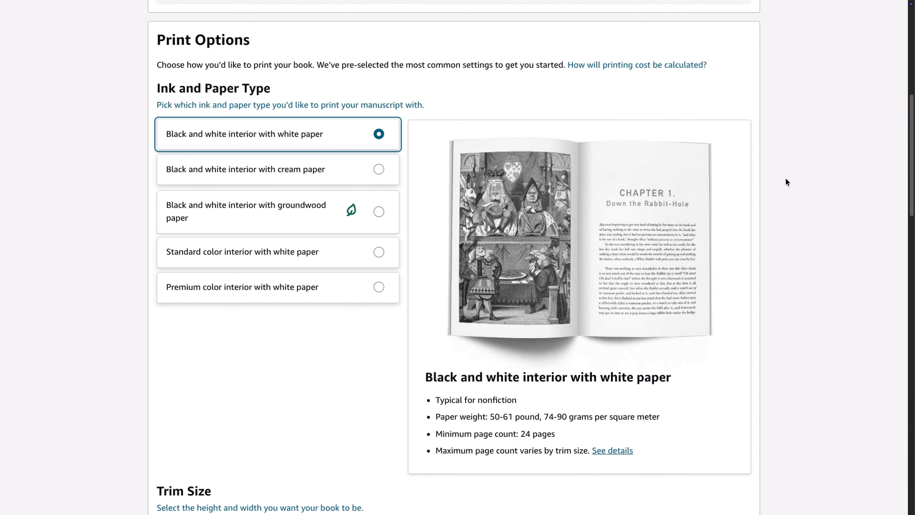
Review the available trim sizes without changing the size, try the Matte cover finish and return to Glossy
scroll(786, 186, down, 5)
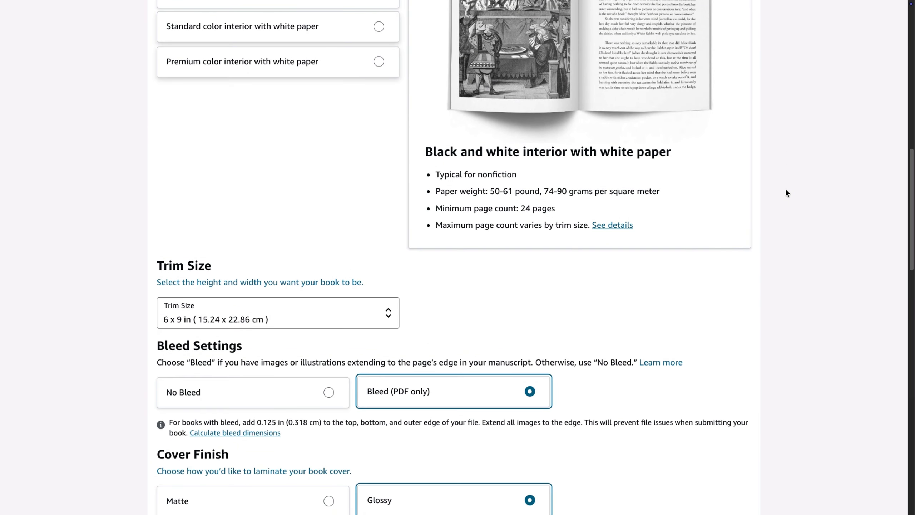
scroll(786, 191, down, 3)
click(349, 181)
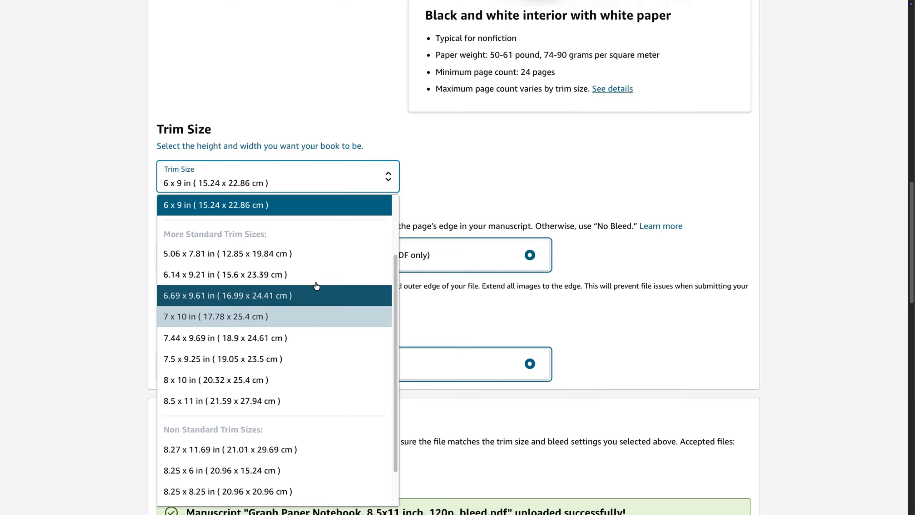
click(469, 200)
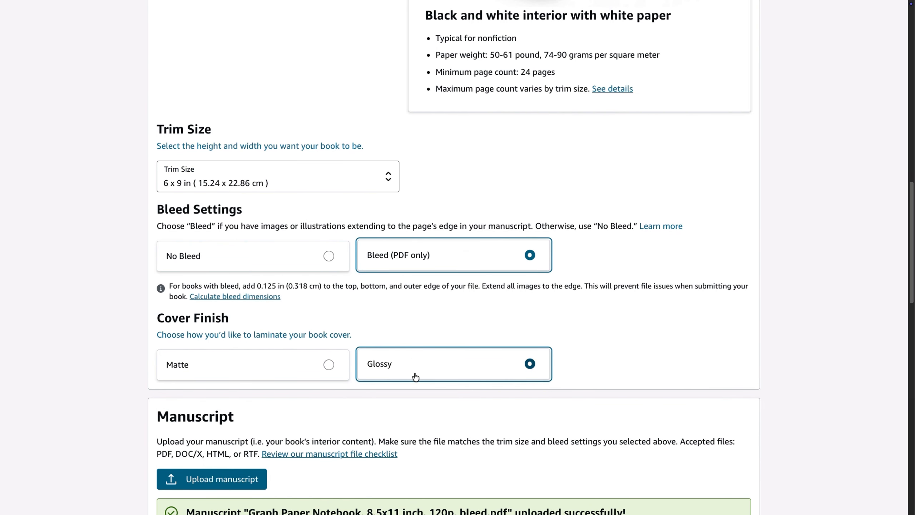
click(324, 362)
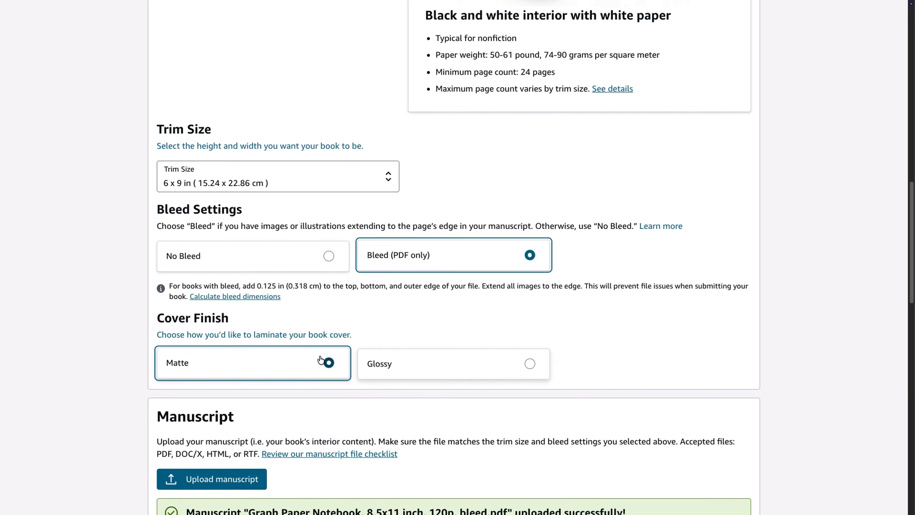
click(436, 368)
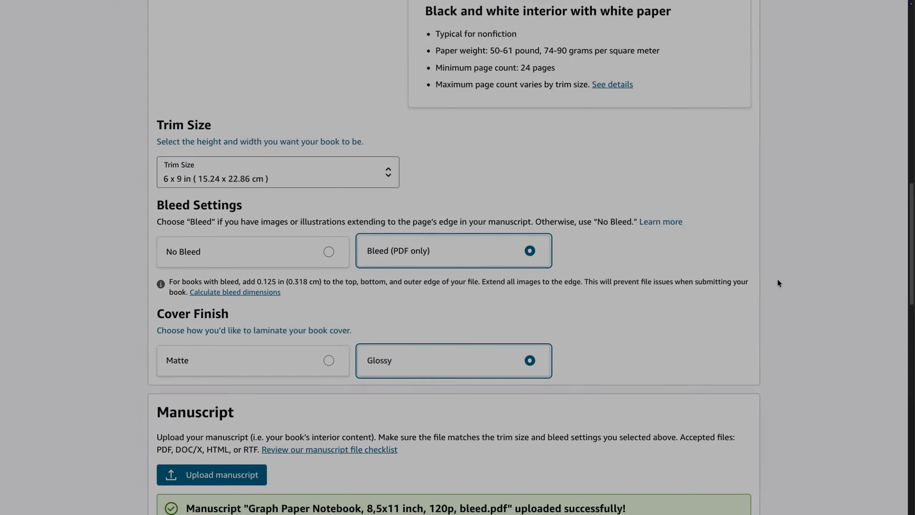
Review the manuscript and book cover upload sections, and try the option declaring that the cover has a barcode, leaving it off
scroll(777, 278, down, 7)
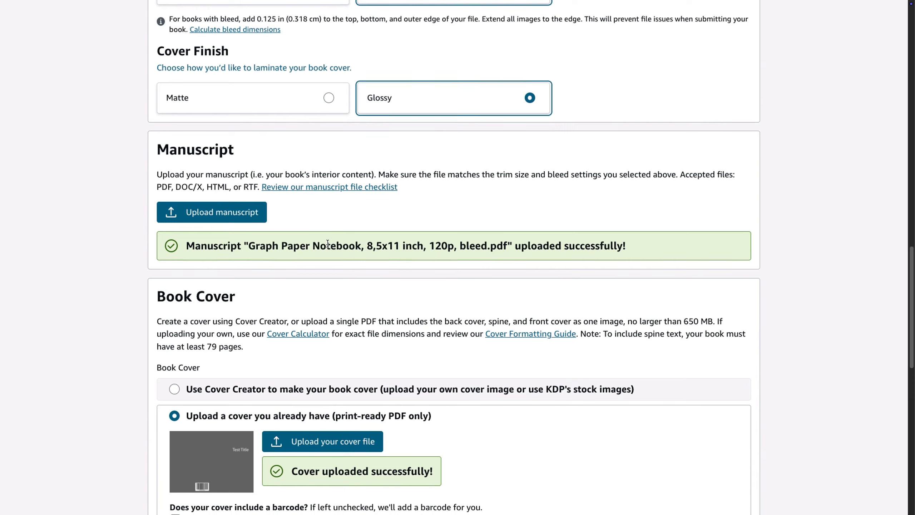
scroll(328, 247, down, 1)
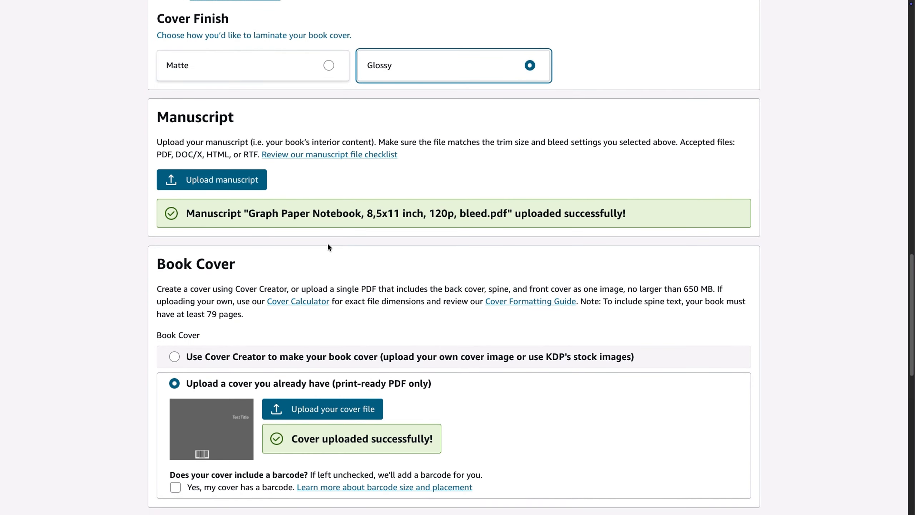
scroll(360, 244, up, 1)
scroll(357, 259, down, 4)
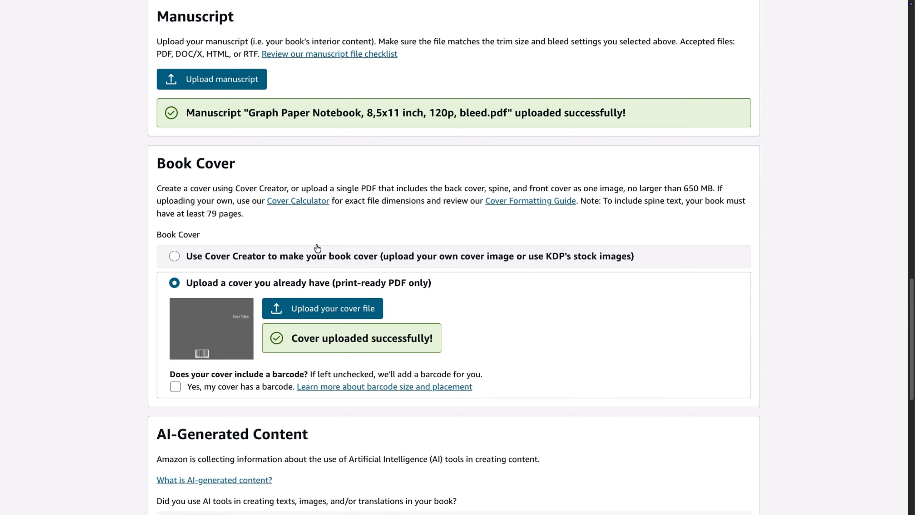
scroll(317, 248, down, 1)
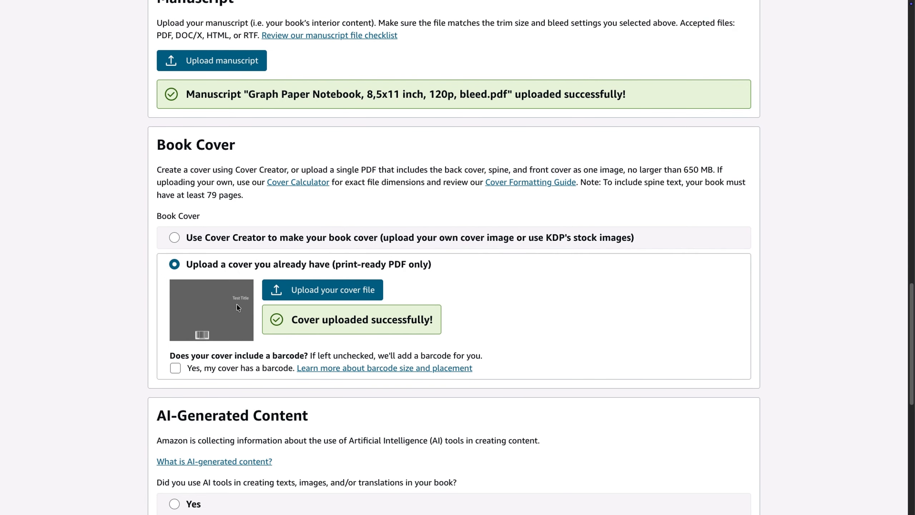
scroll(372, 310, down, 5)
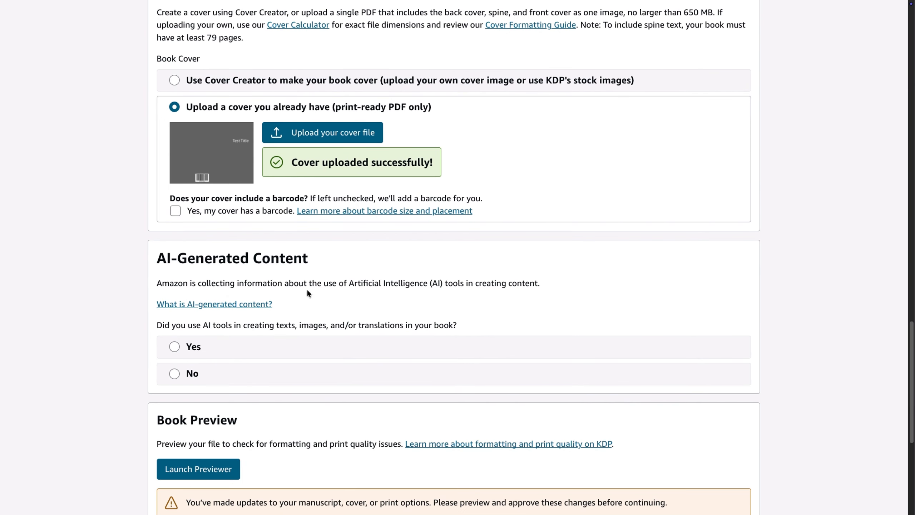
click(192, 210)
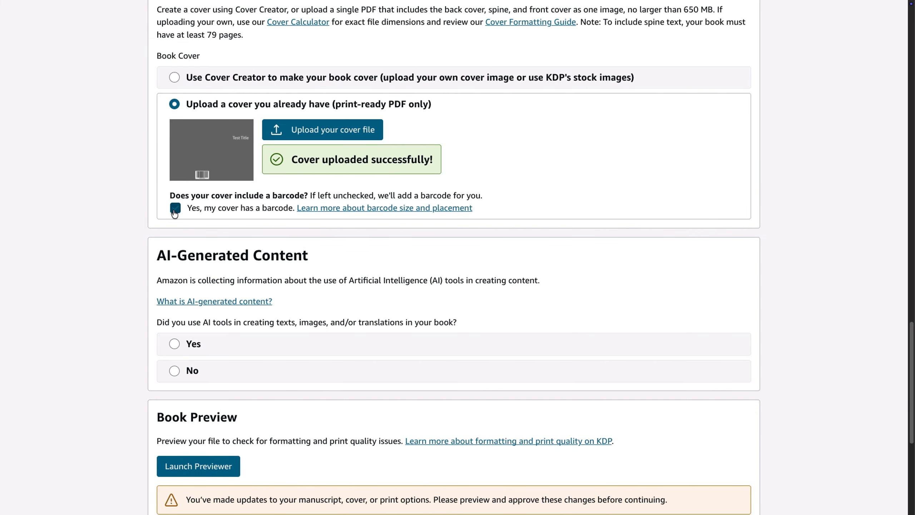
click(213, 211)
Declare that no AI tools were used in creating the book and launch the print previewer
scroll(336, 232, down, 1)
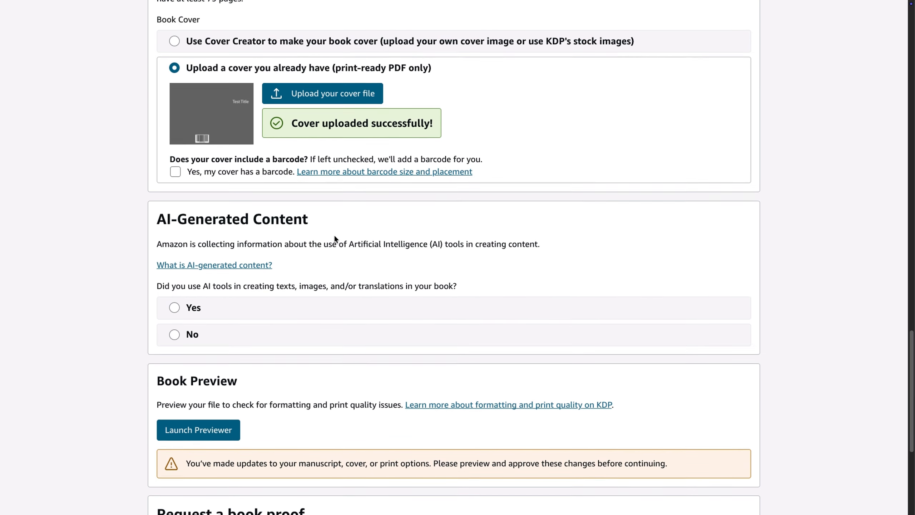
click(193, 328)
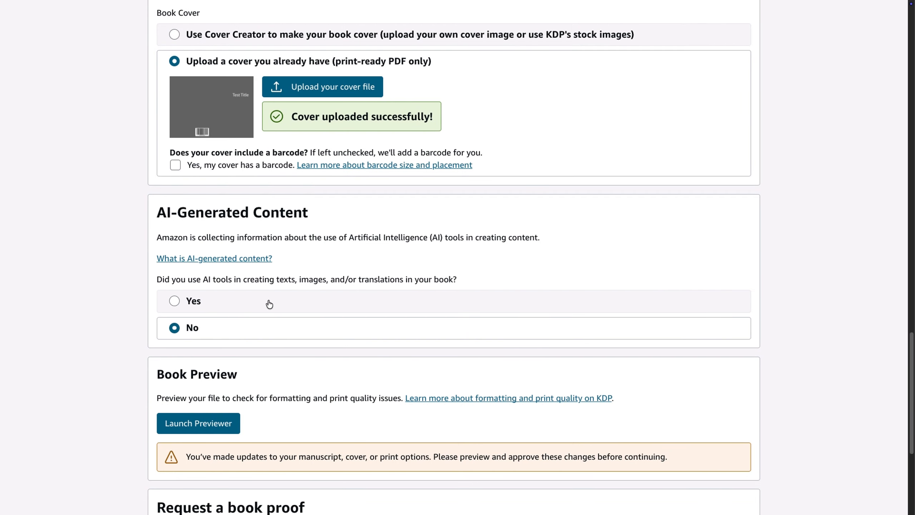
scroll(327, 269, down, 4)
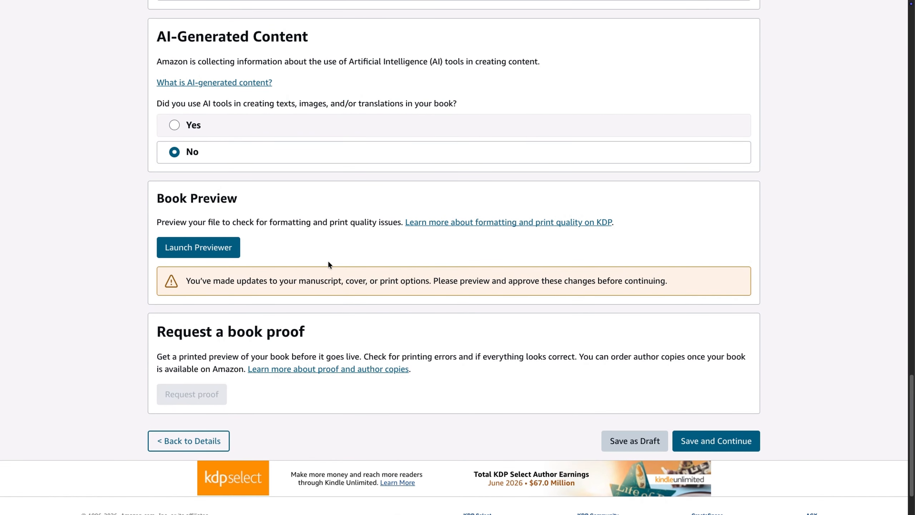
click(204, 253)
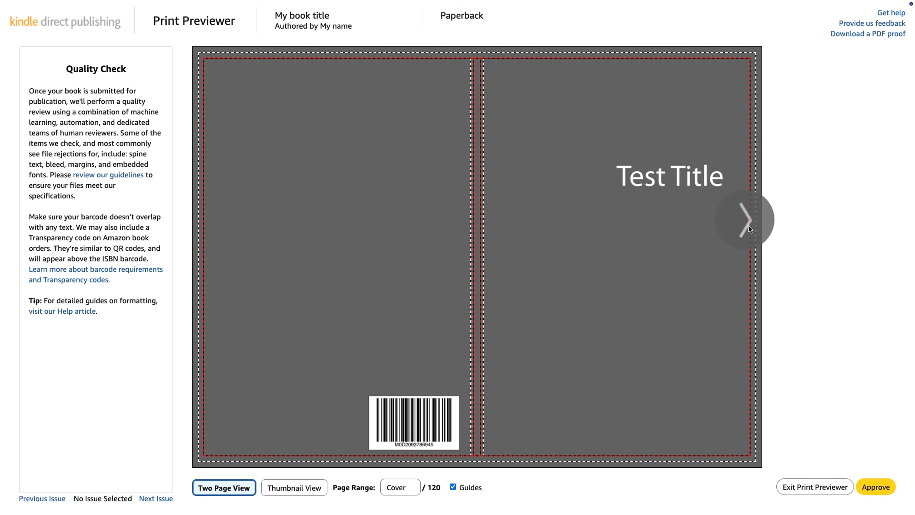
Page through the print preview from the cover to interior pages 6-7
click(748, 227)
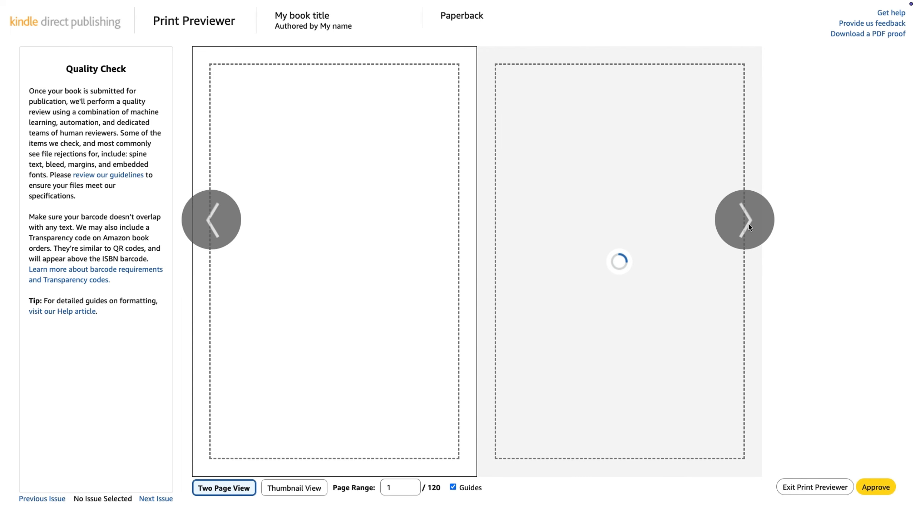
click(751, 226)
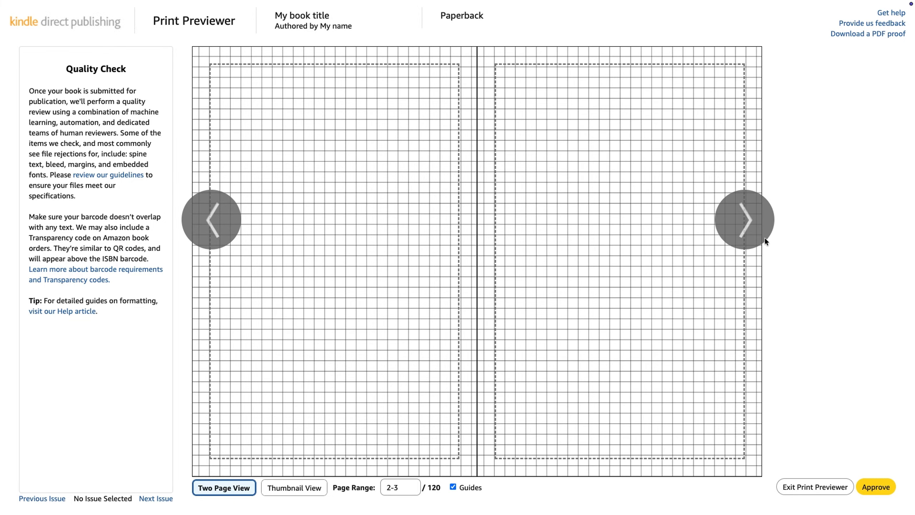
click(754, 218)
click(754, 220)
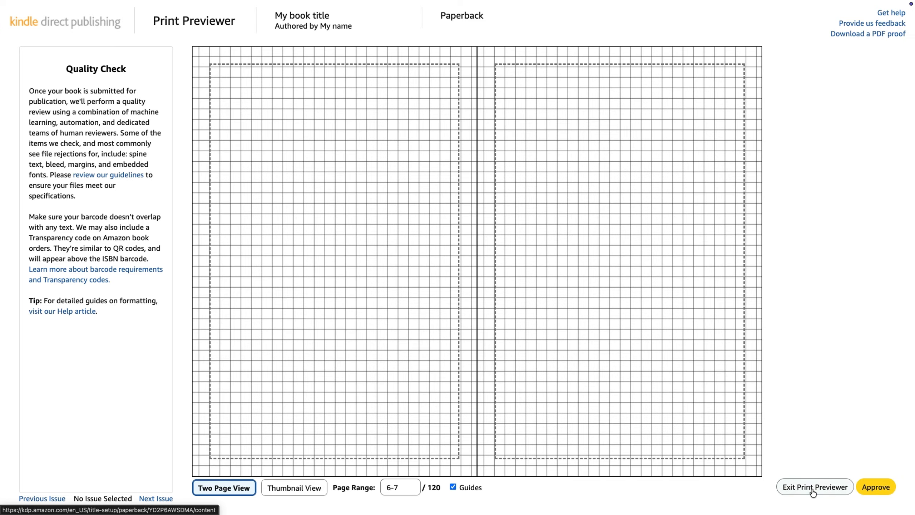
Exit the print preview without approving it, then save the paperback content and continue to rights and pricing
click(813, 489)
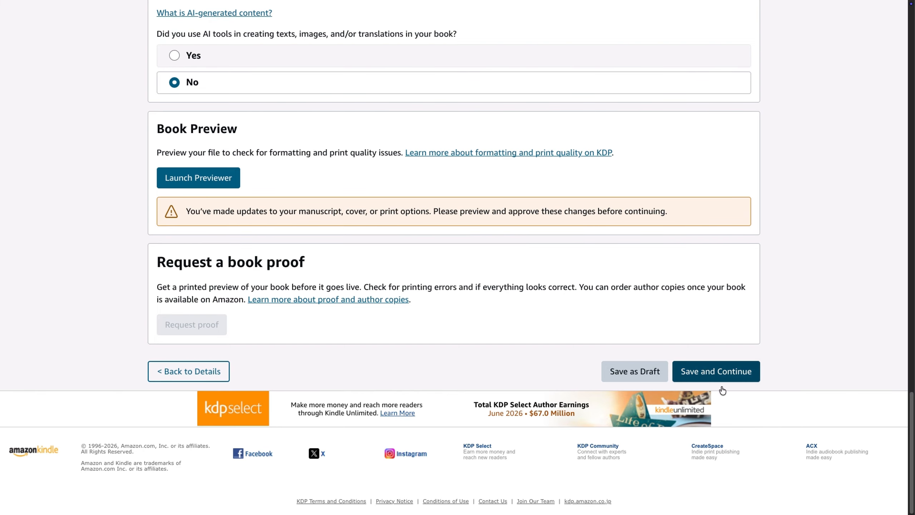
click(724, 372)
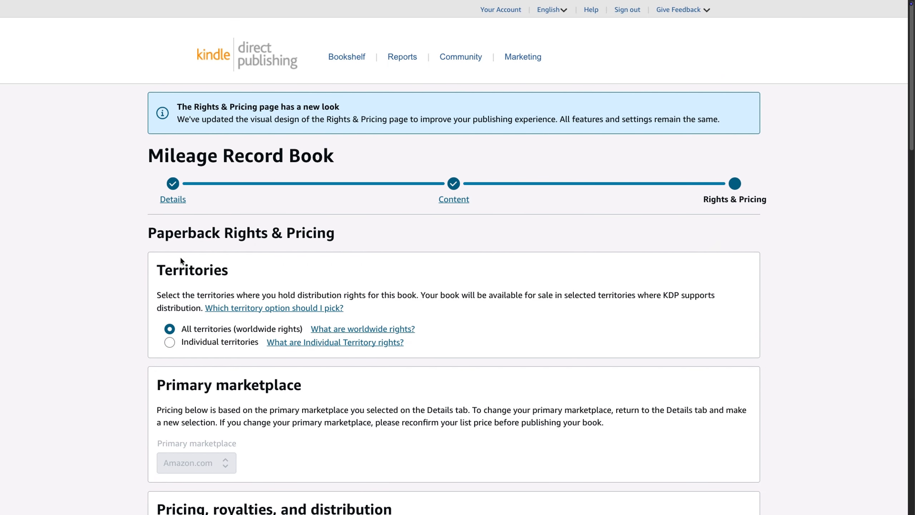
Choose all territories (worldwide rights) for distribution and set the Amazon.com list price to 6.95 USD
scroll(96, 270, down, 1)
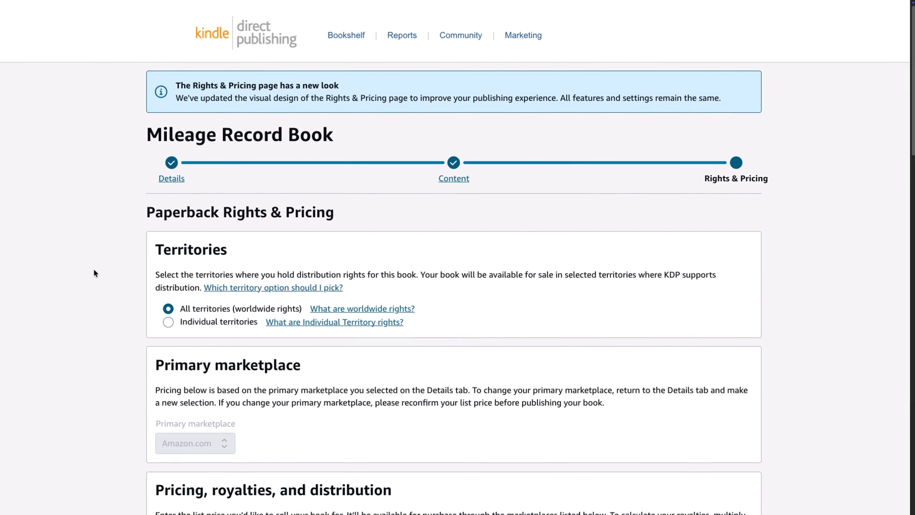
click(207, 327)
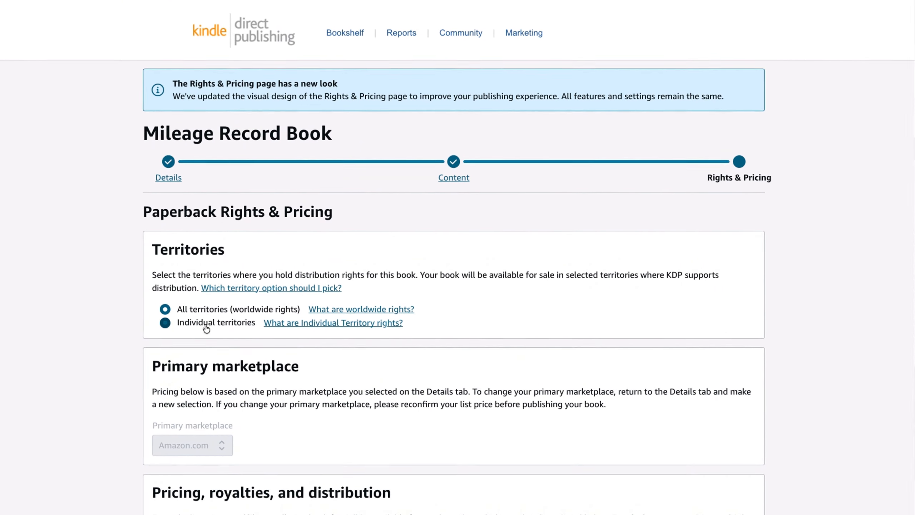
scroll(207, 329, down, 10)
click(291, 239)
text(6.95)
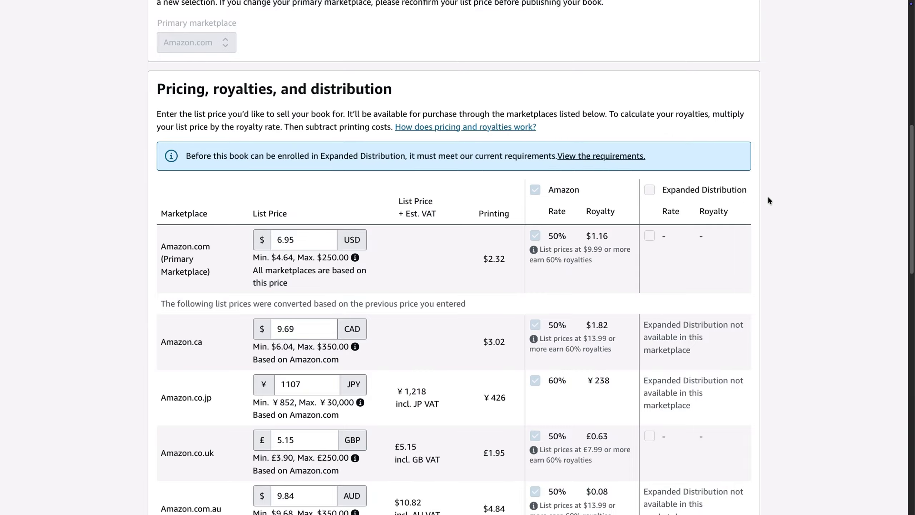
Review the list prices, printing costs and royalties for the other marketplaces down to the terms and publishing options
scroll(779, 206, down, 4)
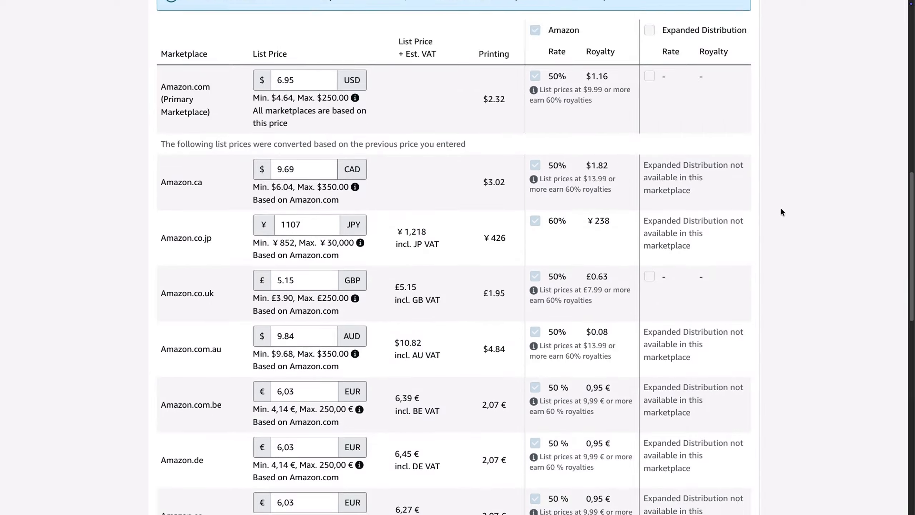
scroll(783, 209, down, 12)
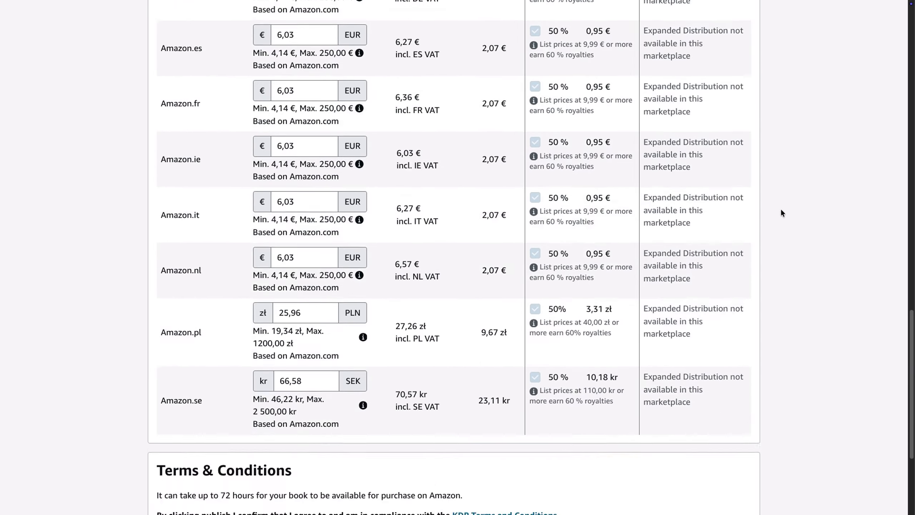
scroll(782, 211, down, 3)
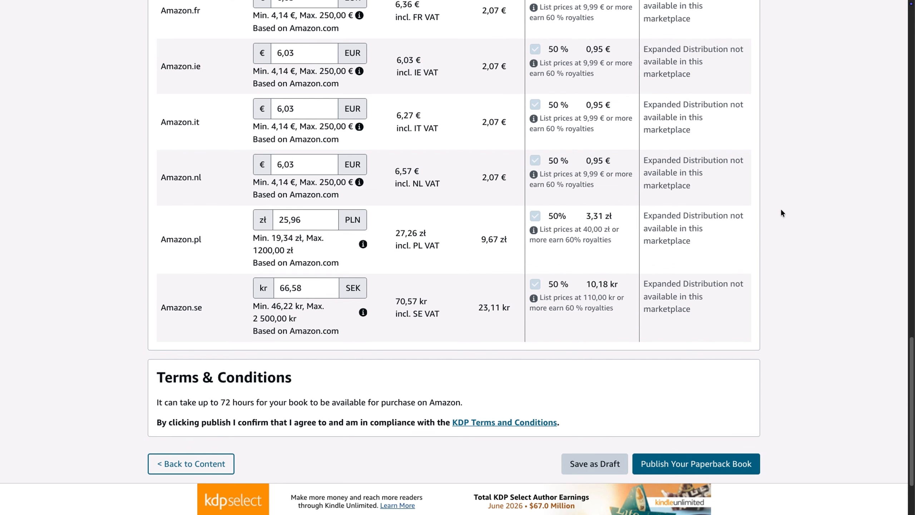